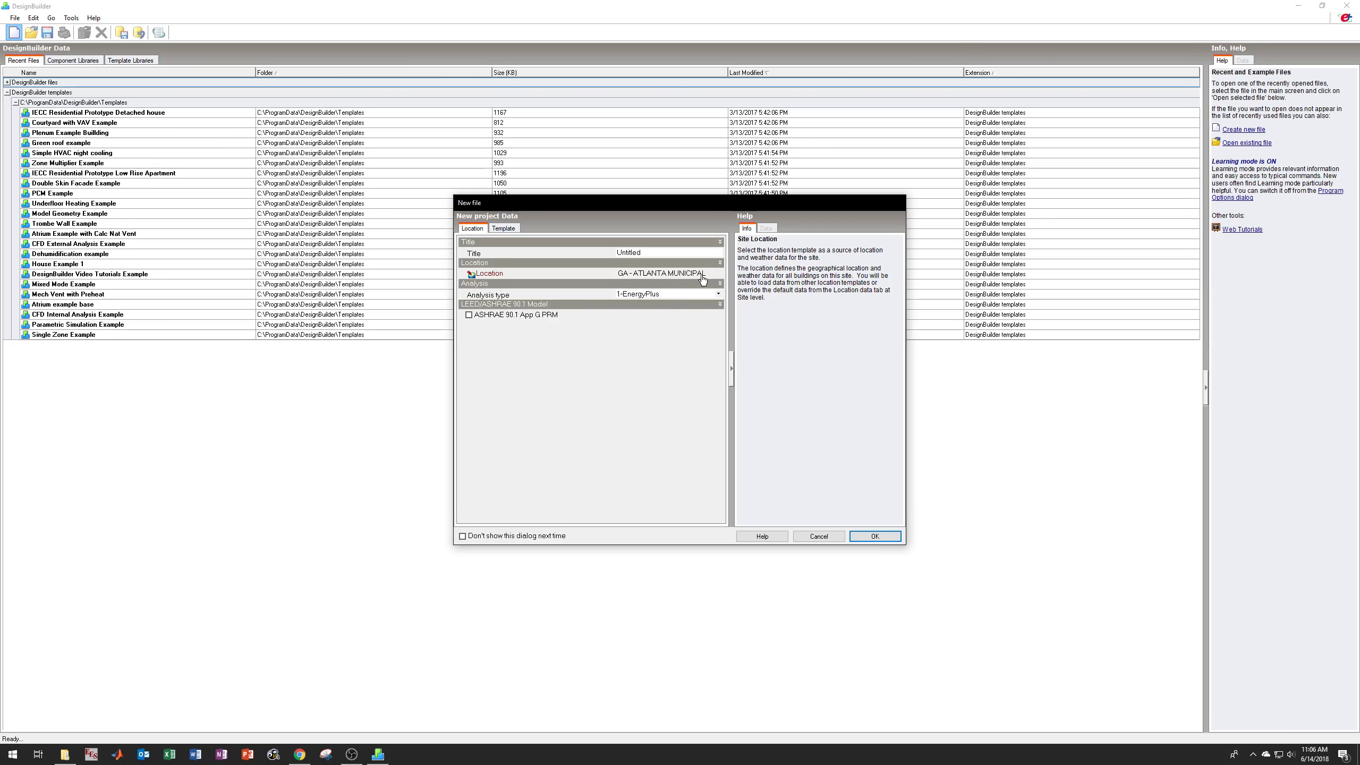
Create the new project with GA - ATLANTA MUNICIPAL as its location template.
left_click(701, 274)
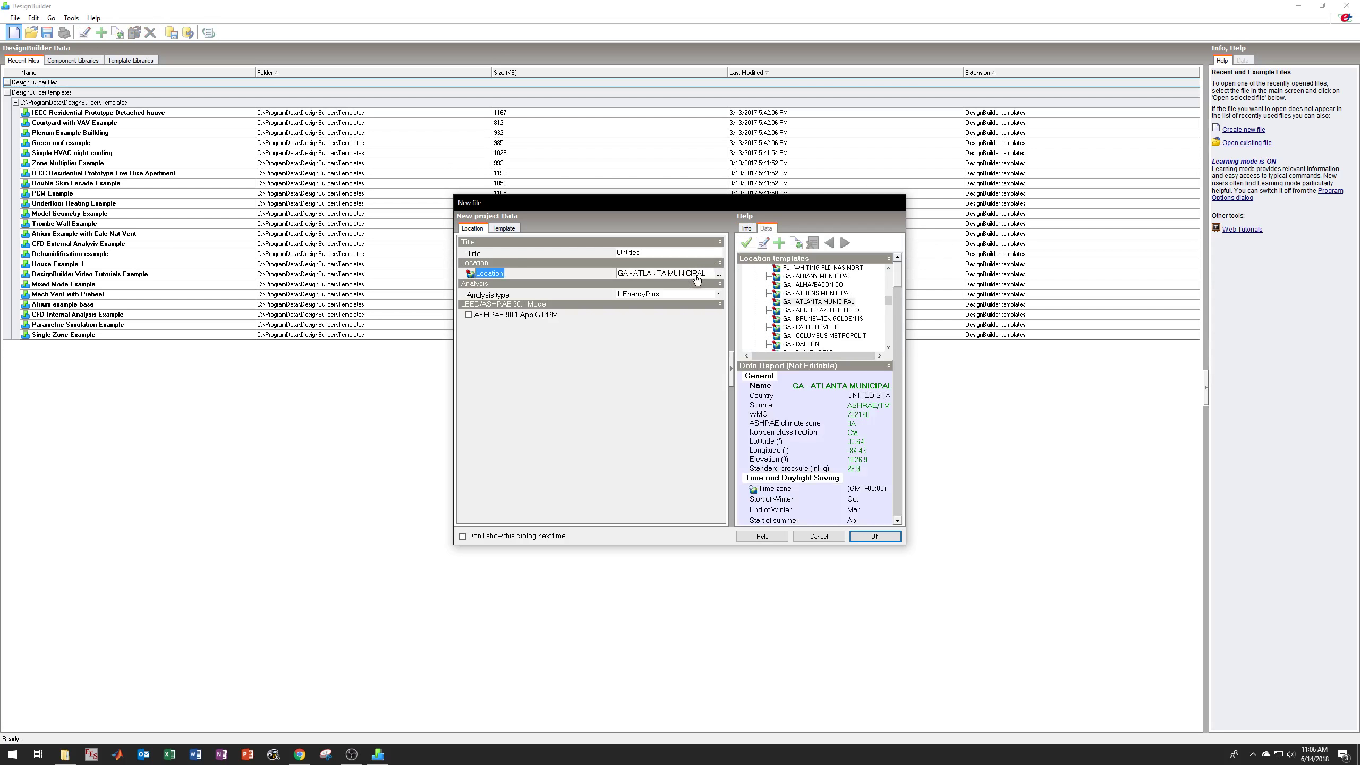
left_click(814, 276)
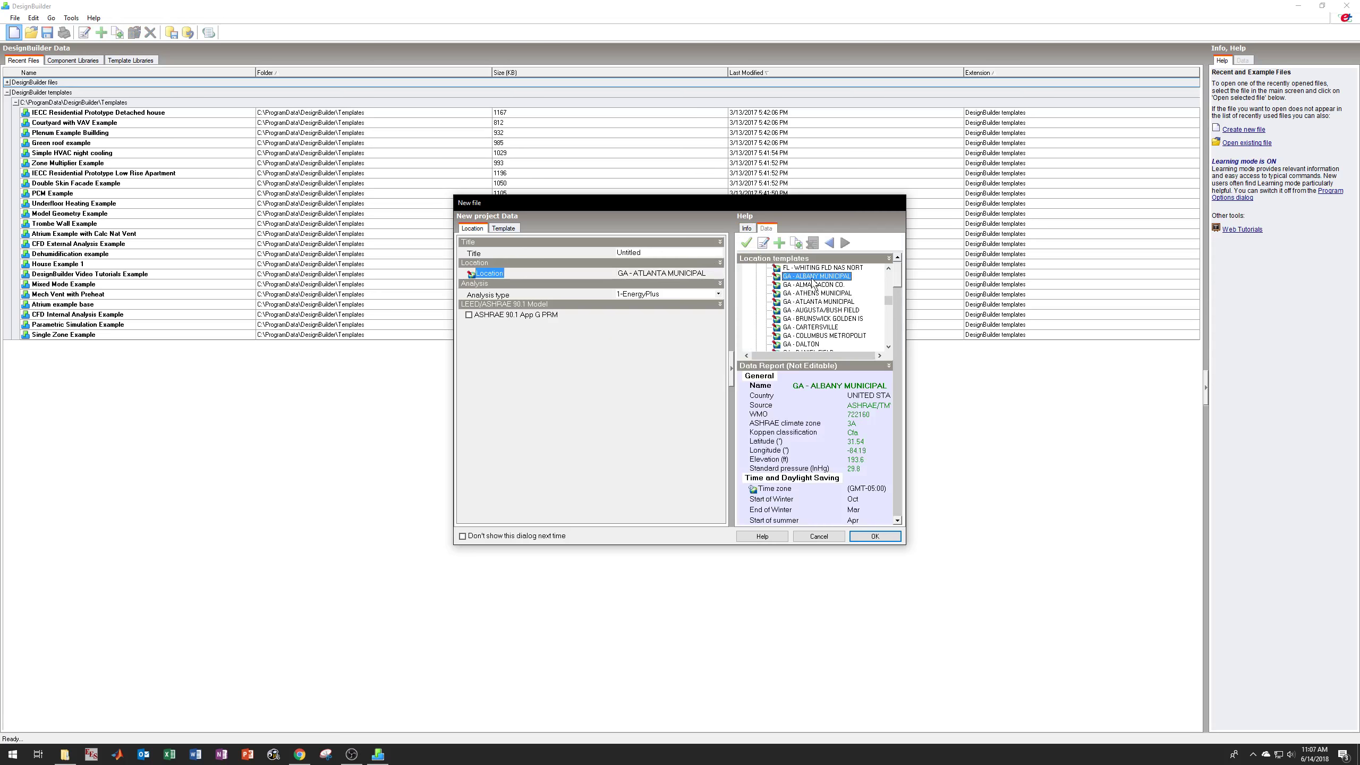
left_click(746, 244)
left_click(814, 301)
left_click(746, 242)
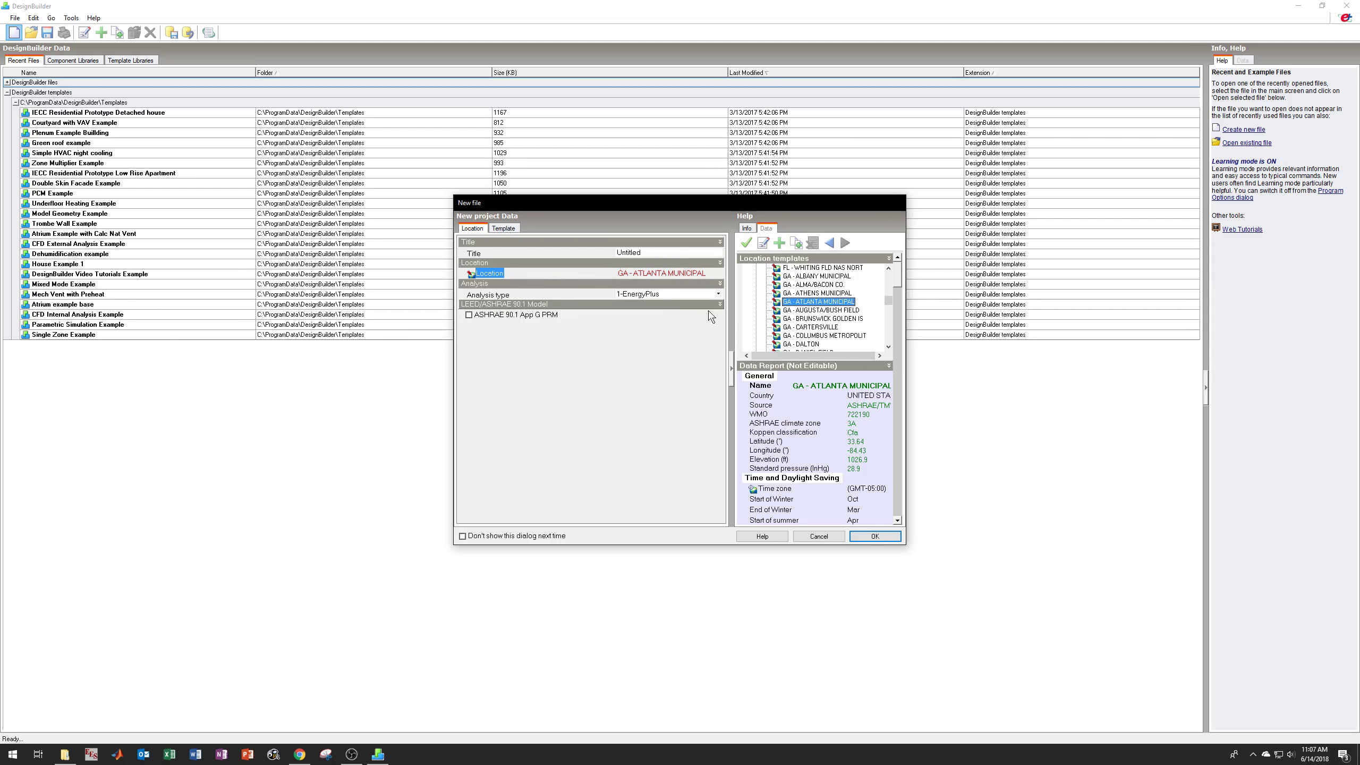
left_click(880, 538)
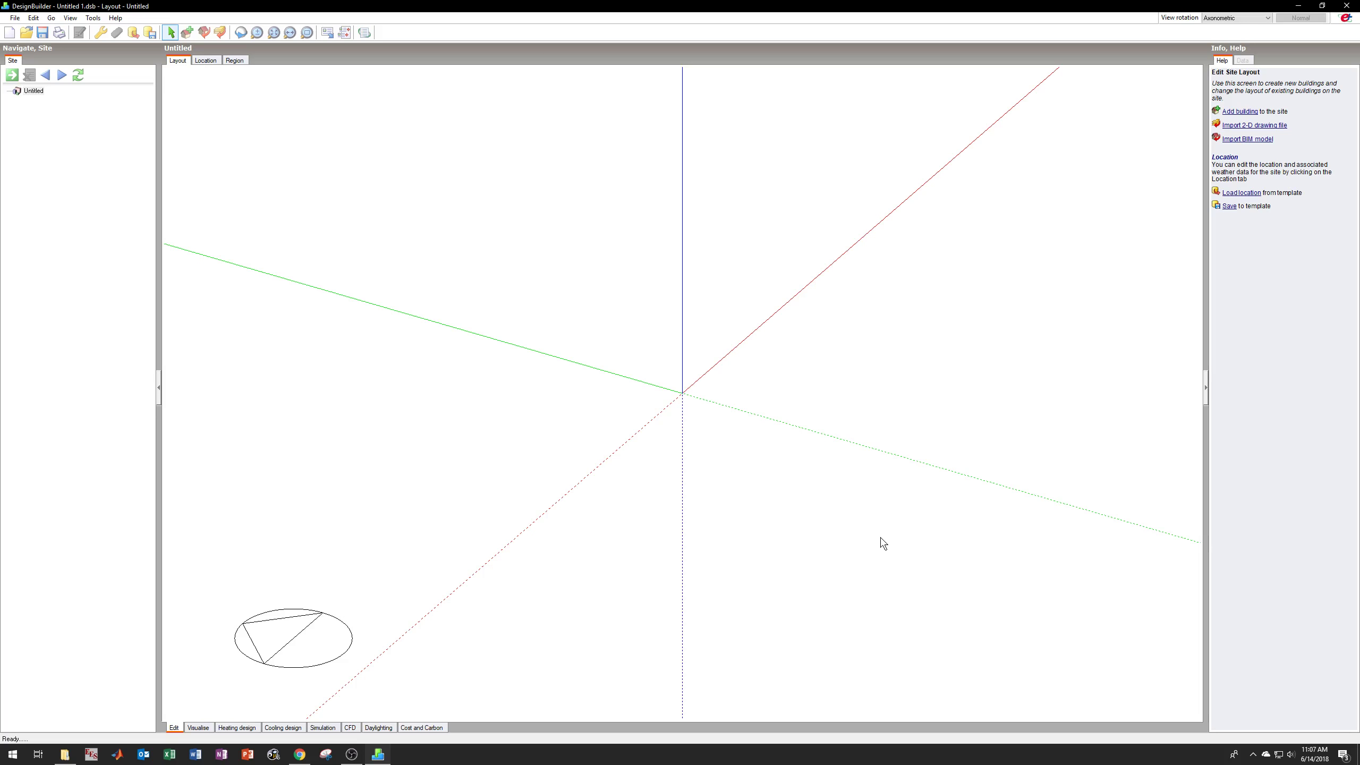
Add a new building to the site with the Default model type, keeping the default data templates.
left_click(187, 33)
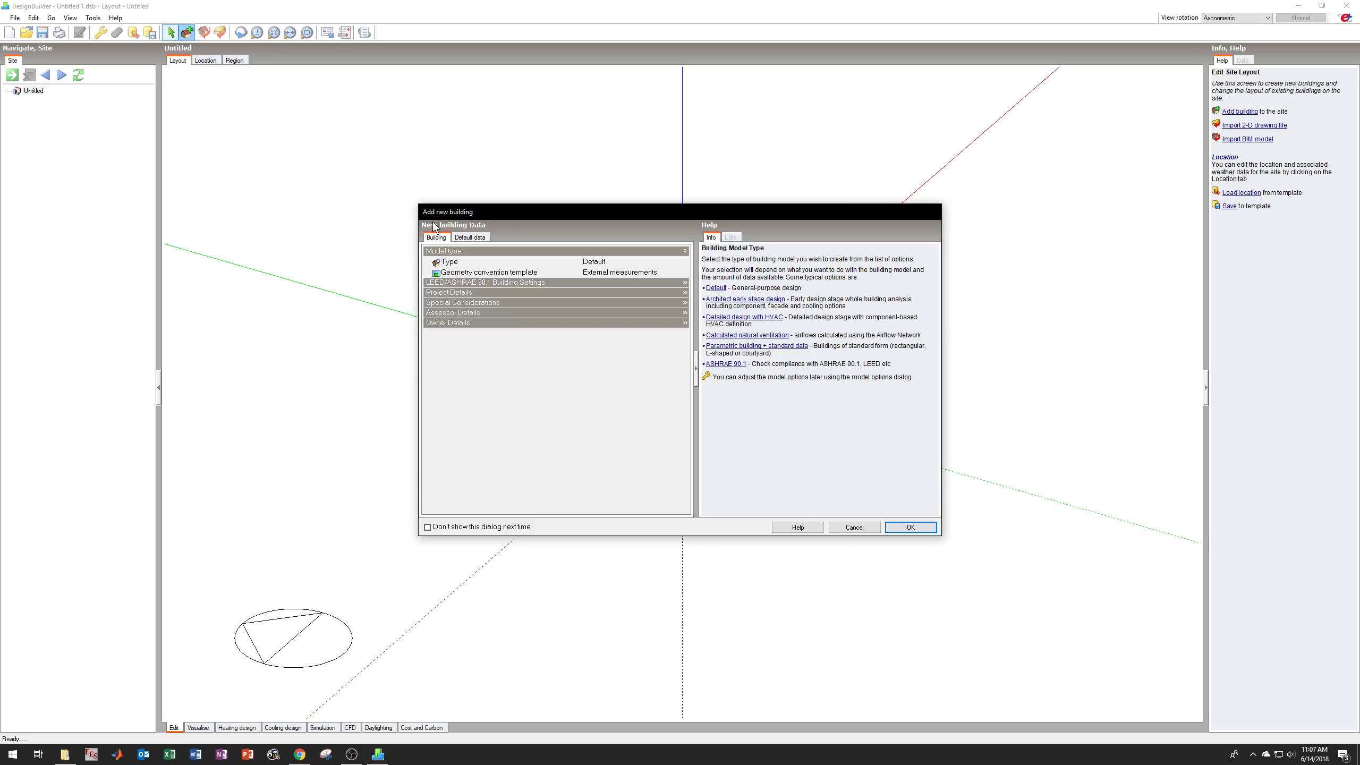
left_click(471, 241)
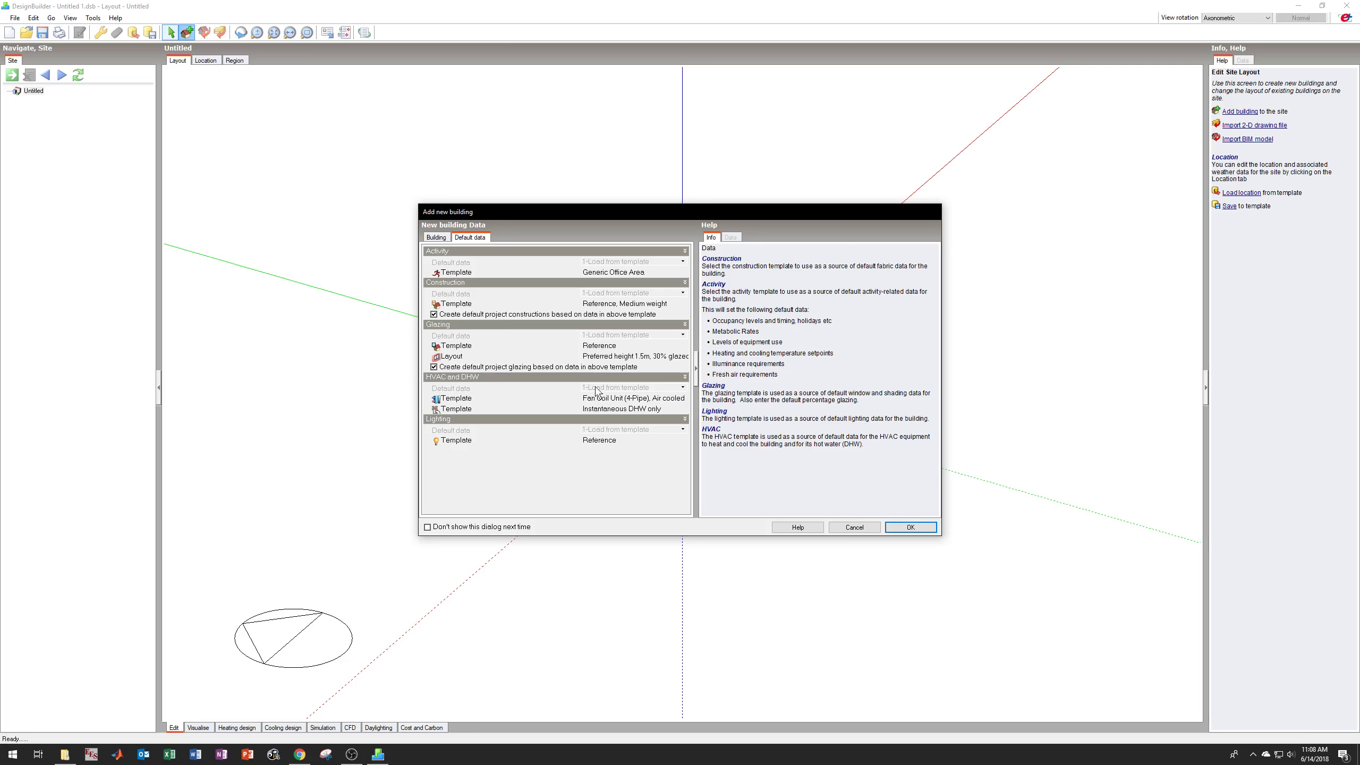
left_click(435, 237)
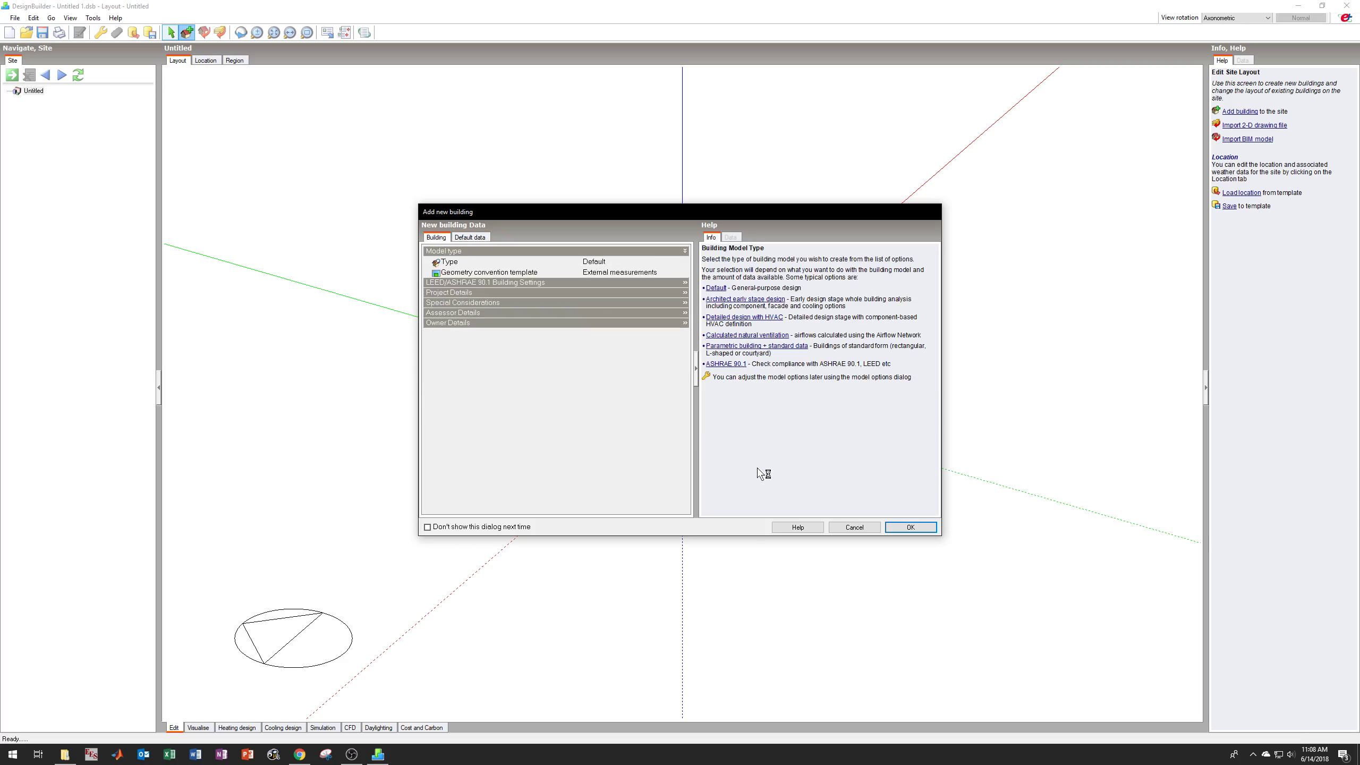
left_click(914, 528)
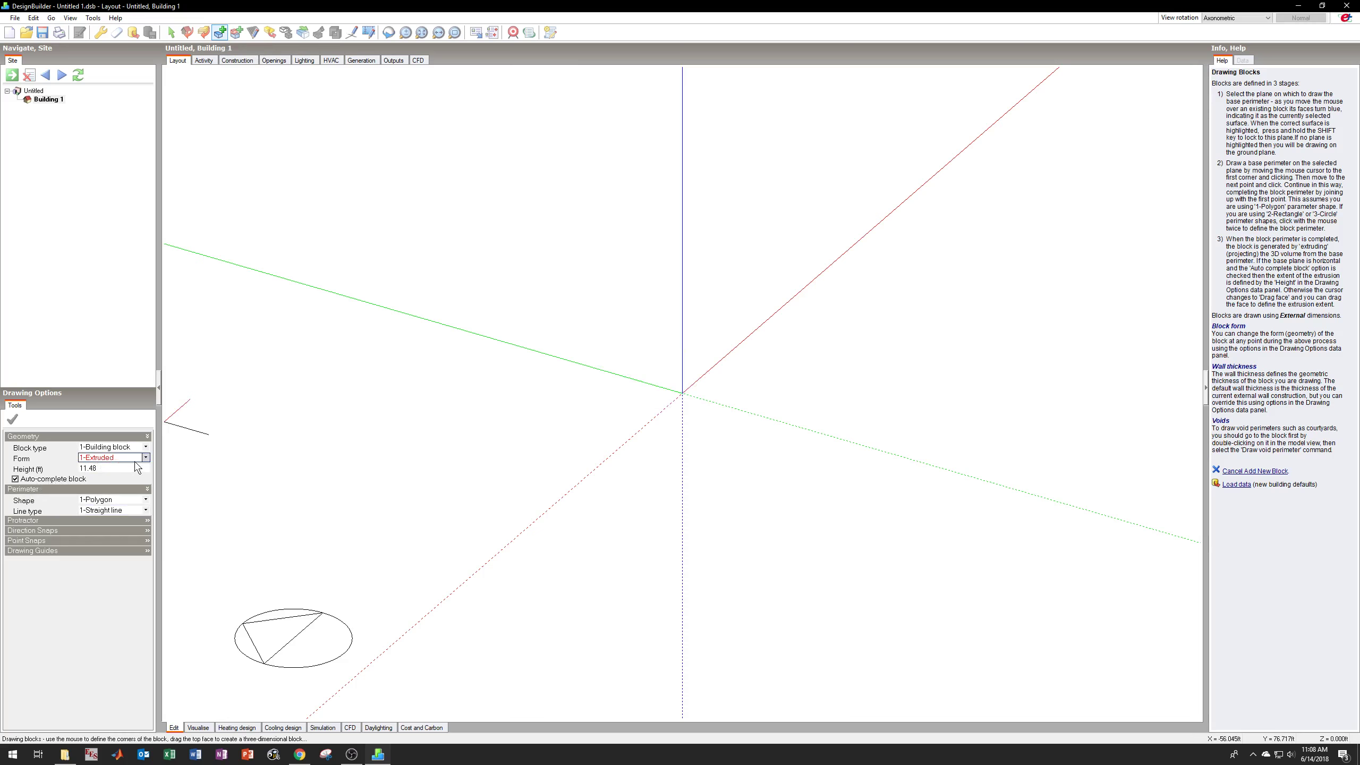
Draw an extruded building block with a rectangular 100 by 100 ft perimeter starting near the origin.
left_click(146, 446)
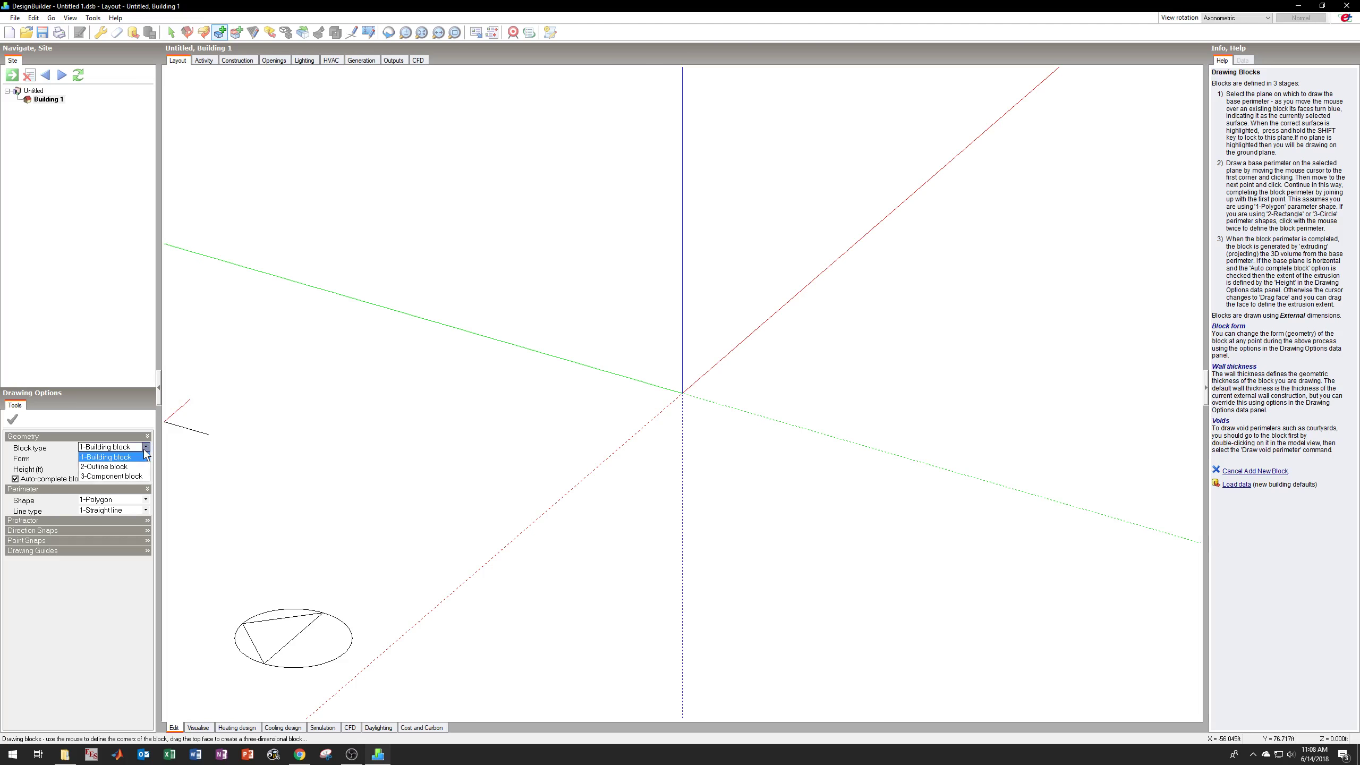
left_click(145, 447)
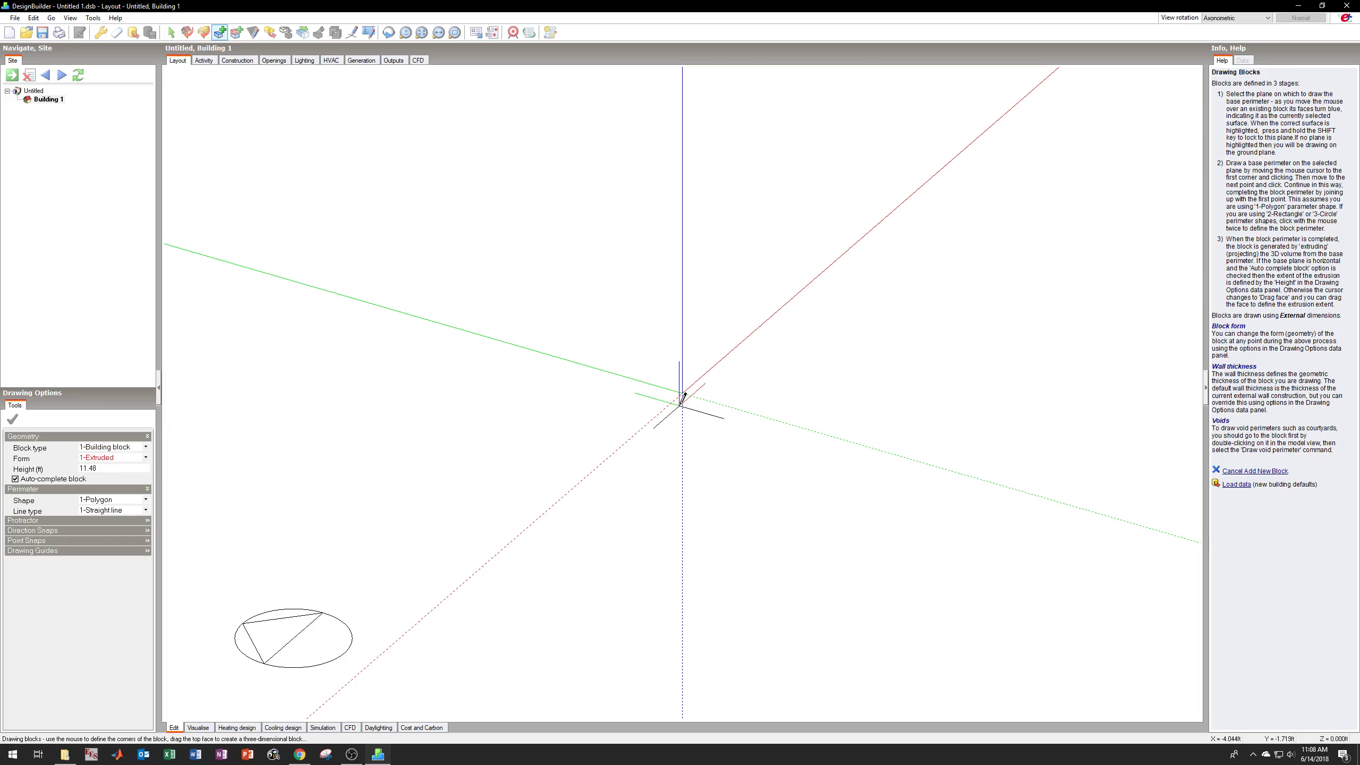
left_click(145, 499)
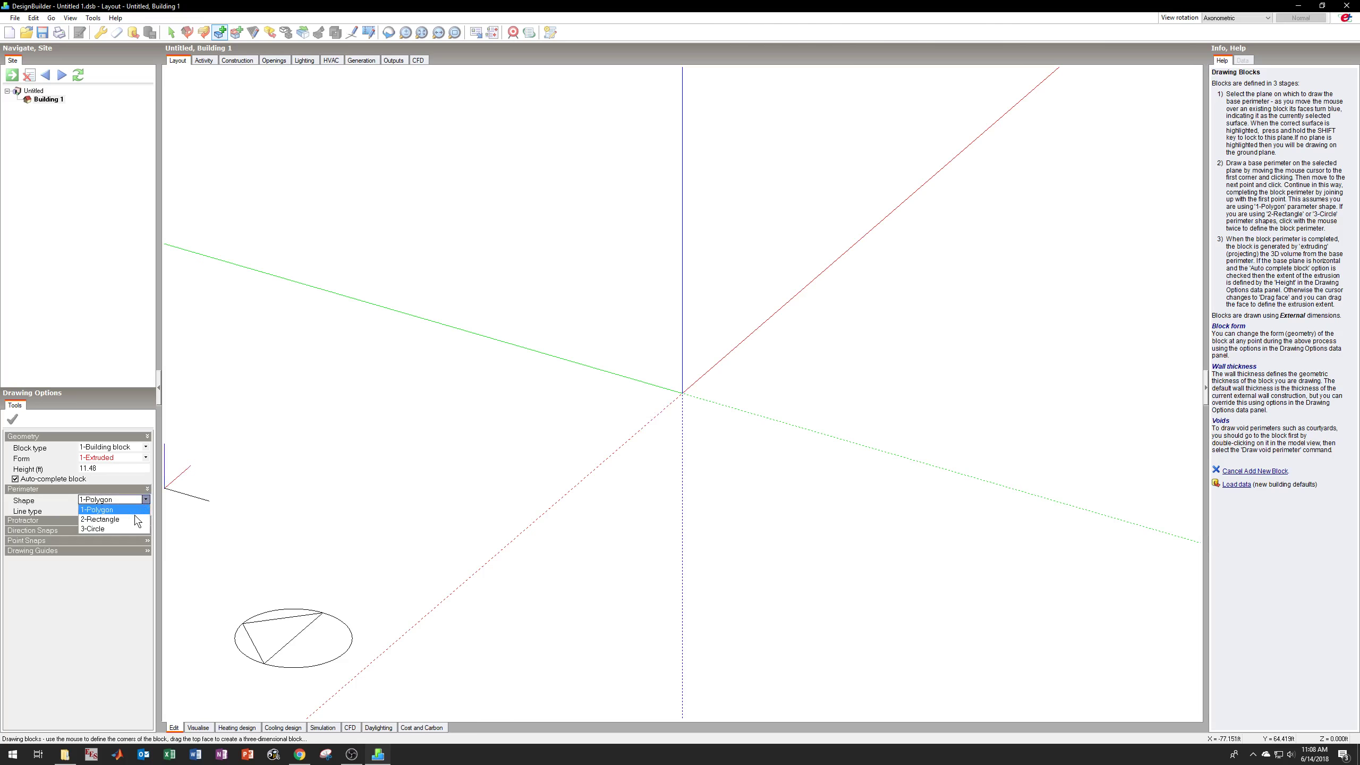
left_click(135, 519)
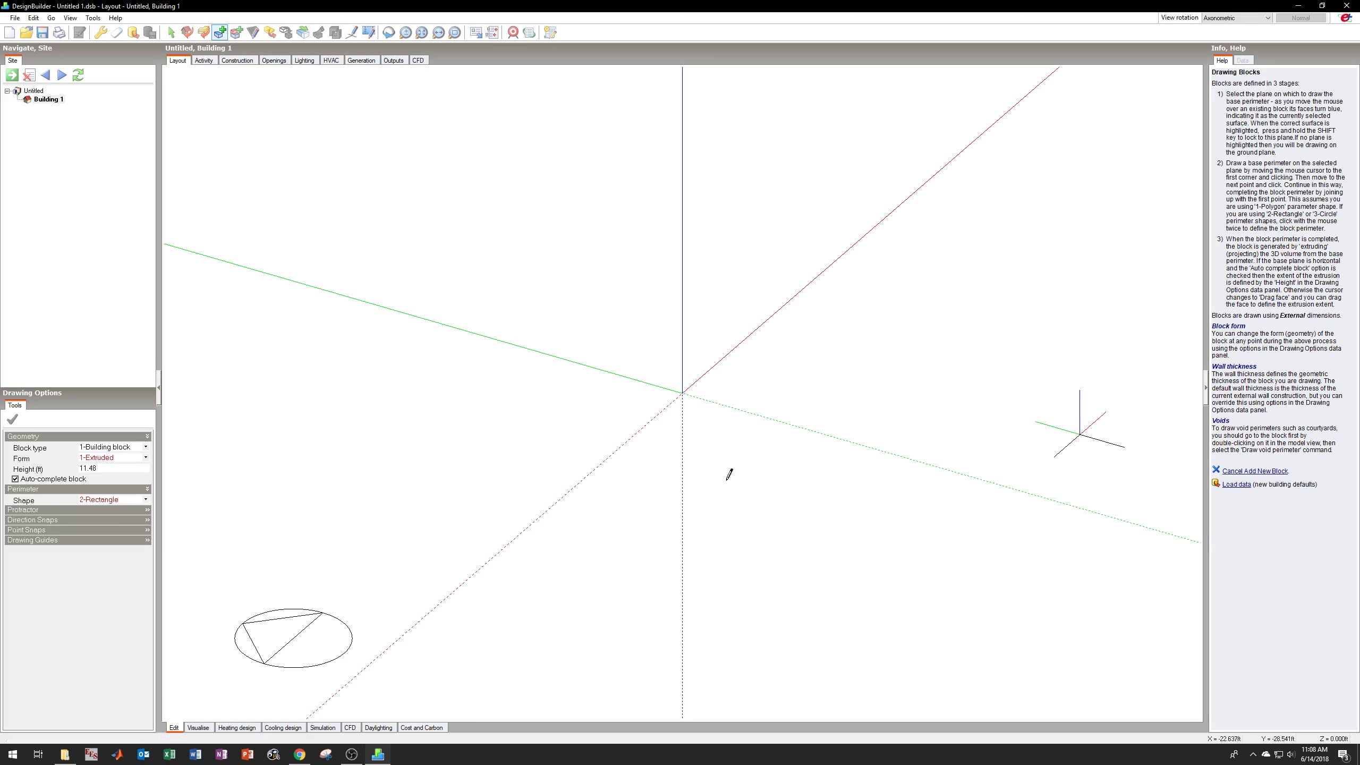
left_click(146, 500)
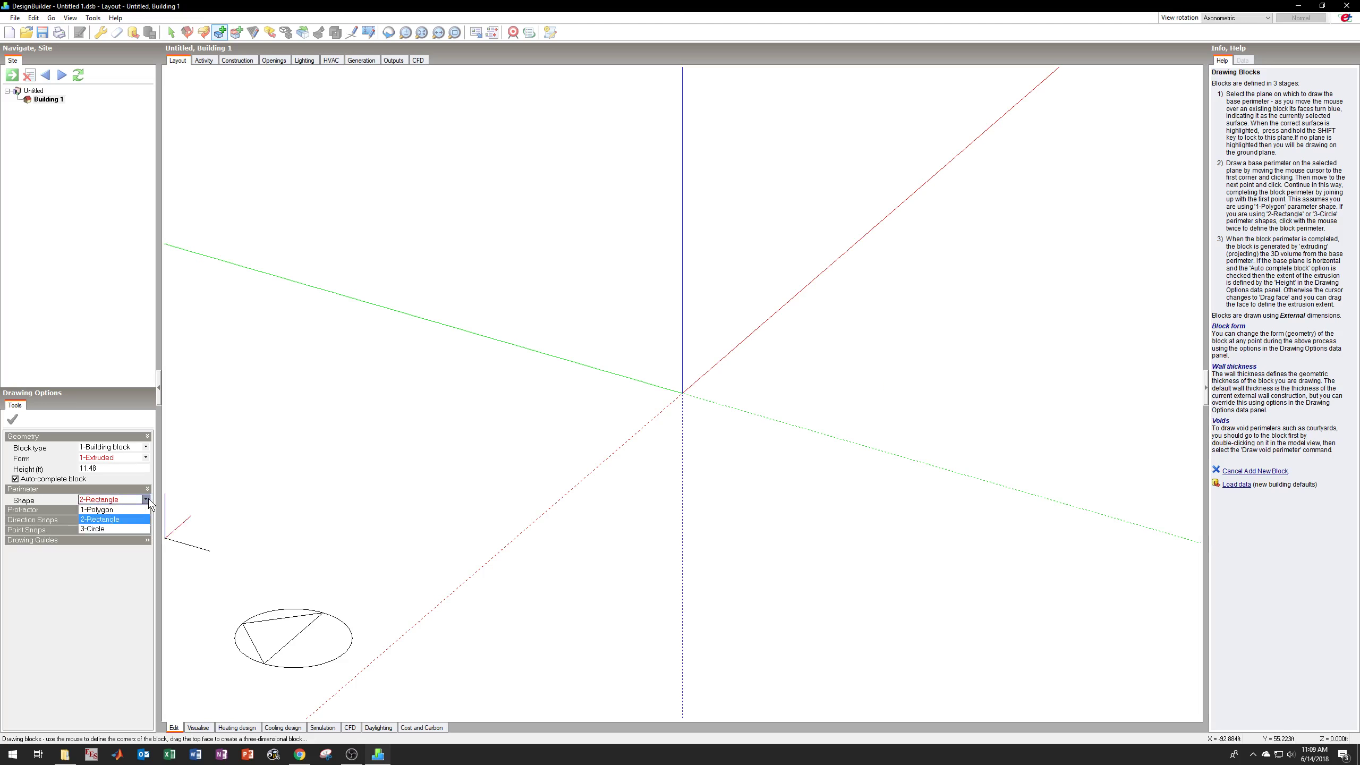
left_click(149, 501)
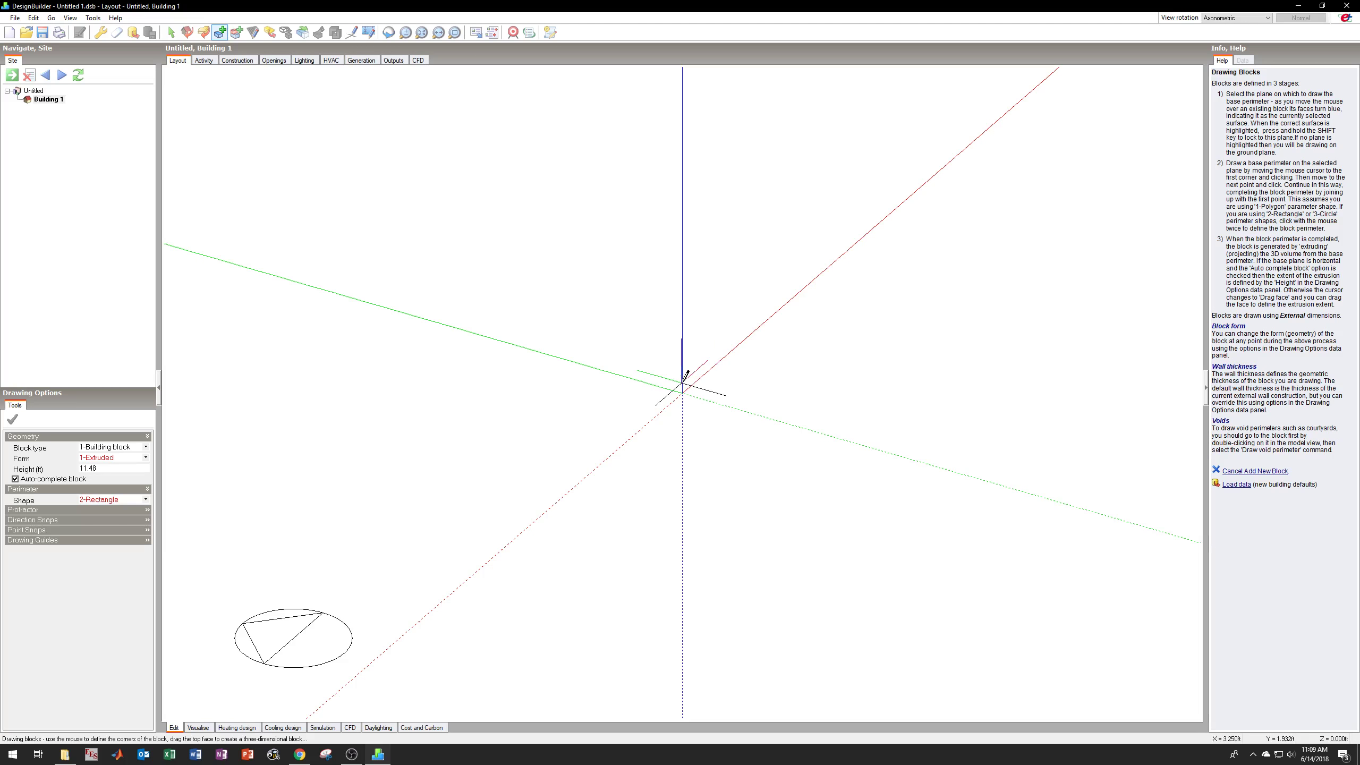
left_click(684, 383)
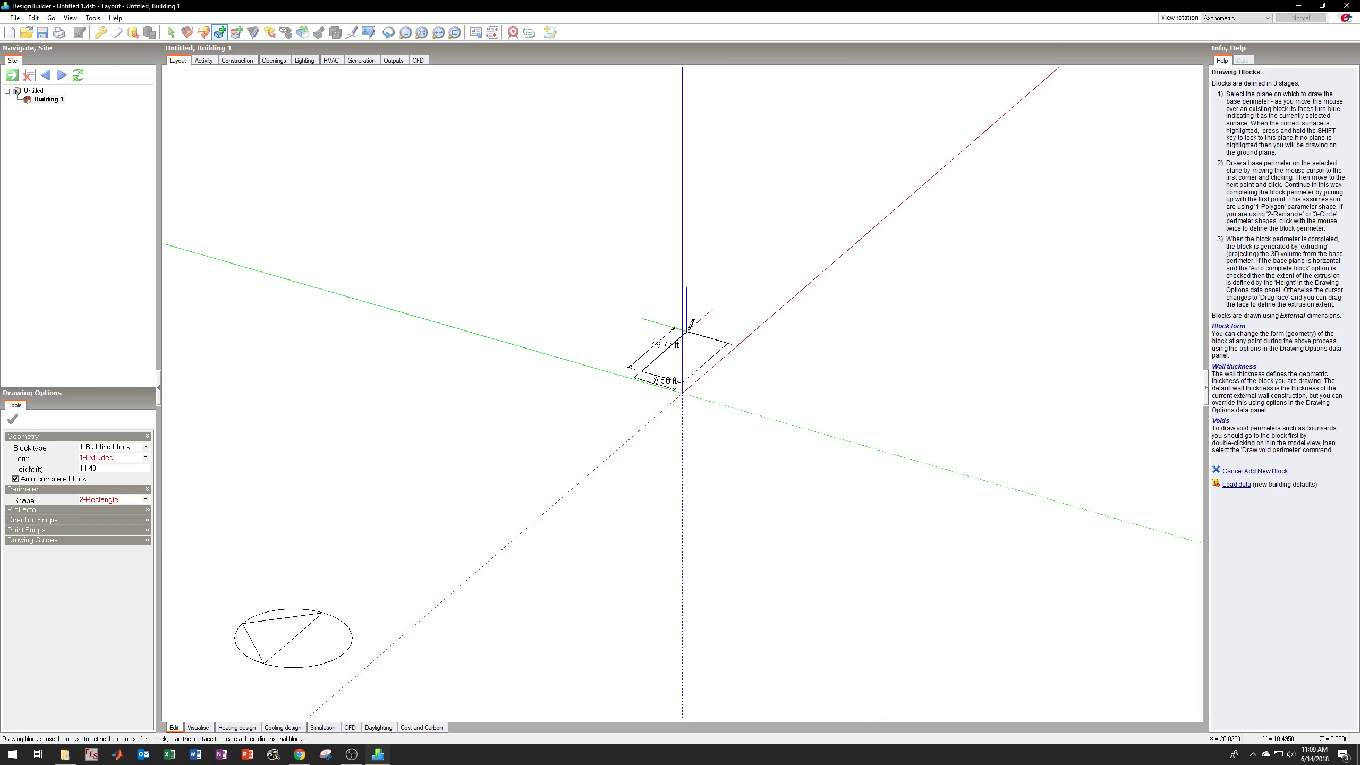
type("100, 100")
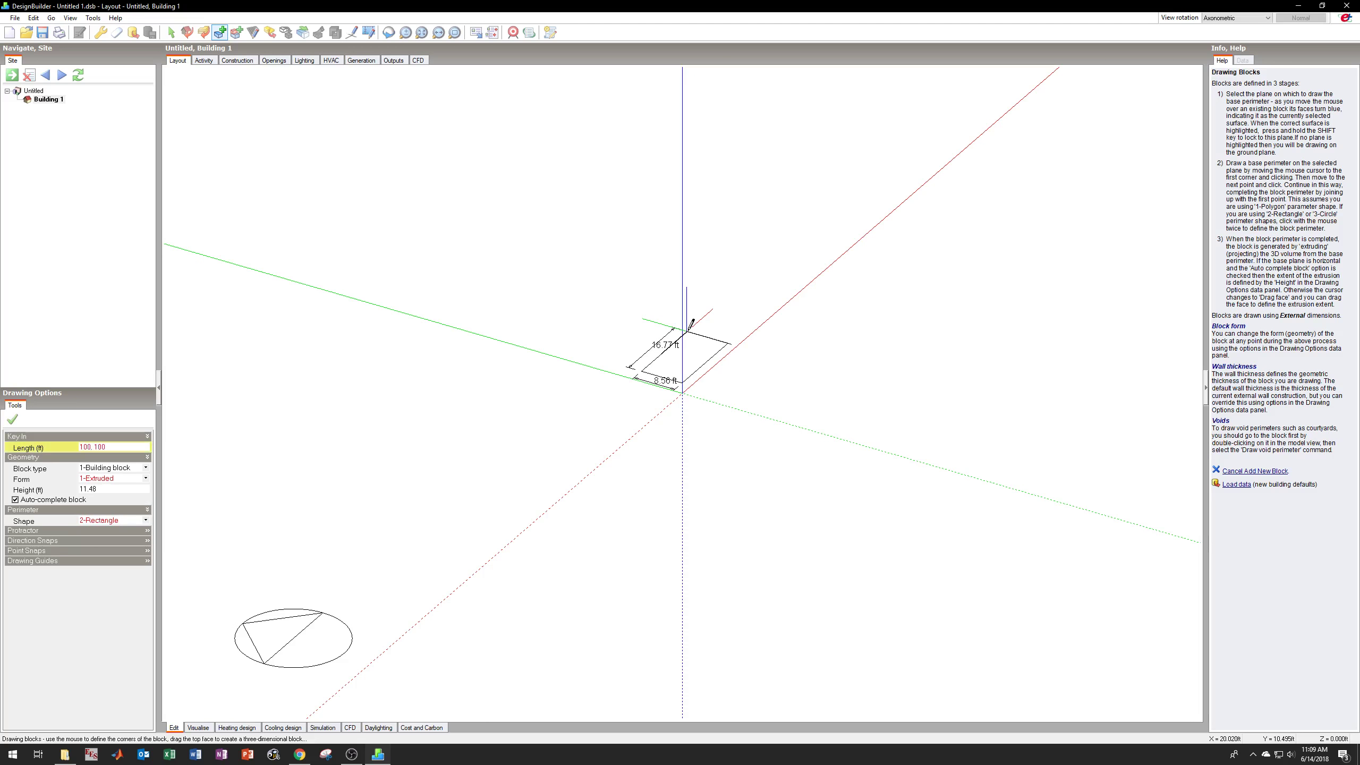
key("Return")
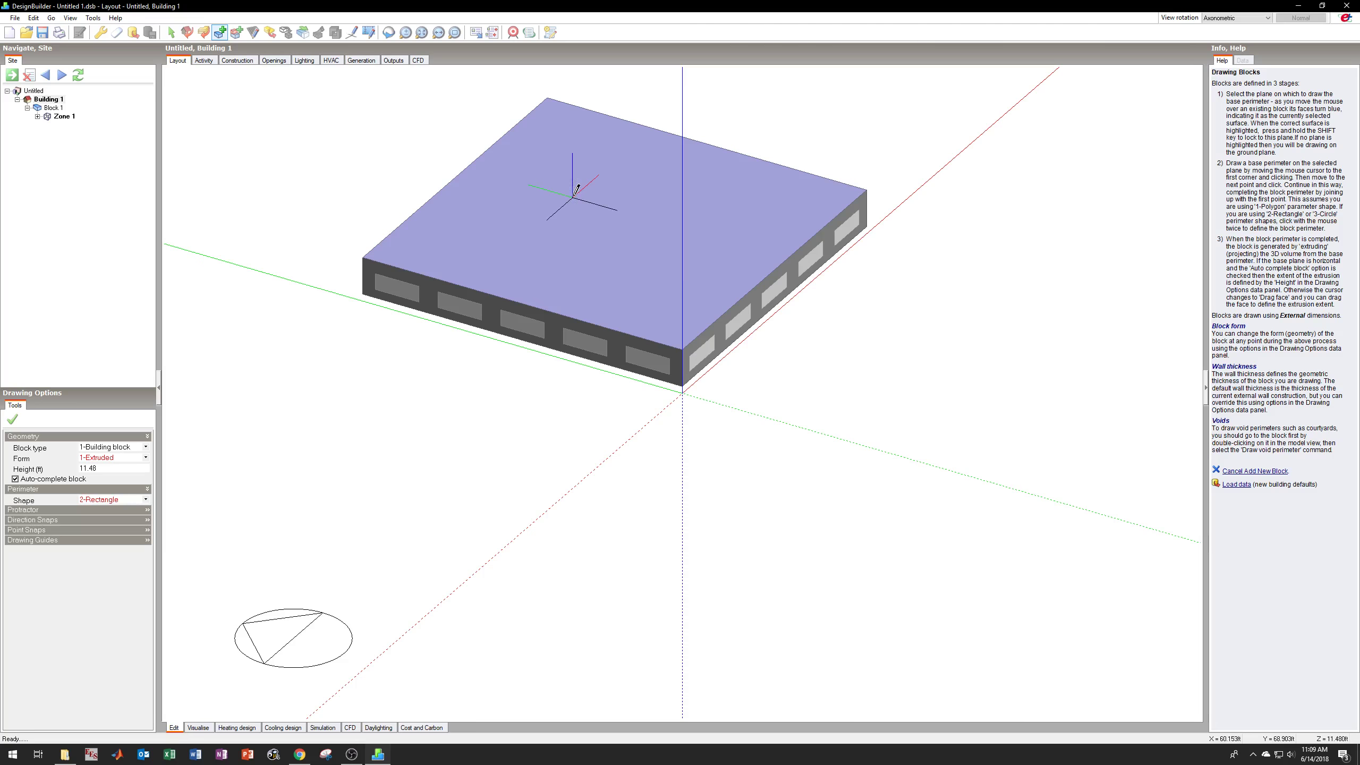
left_click(13, 419)
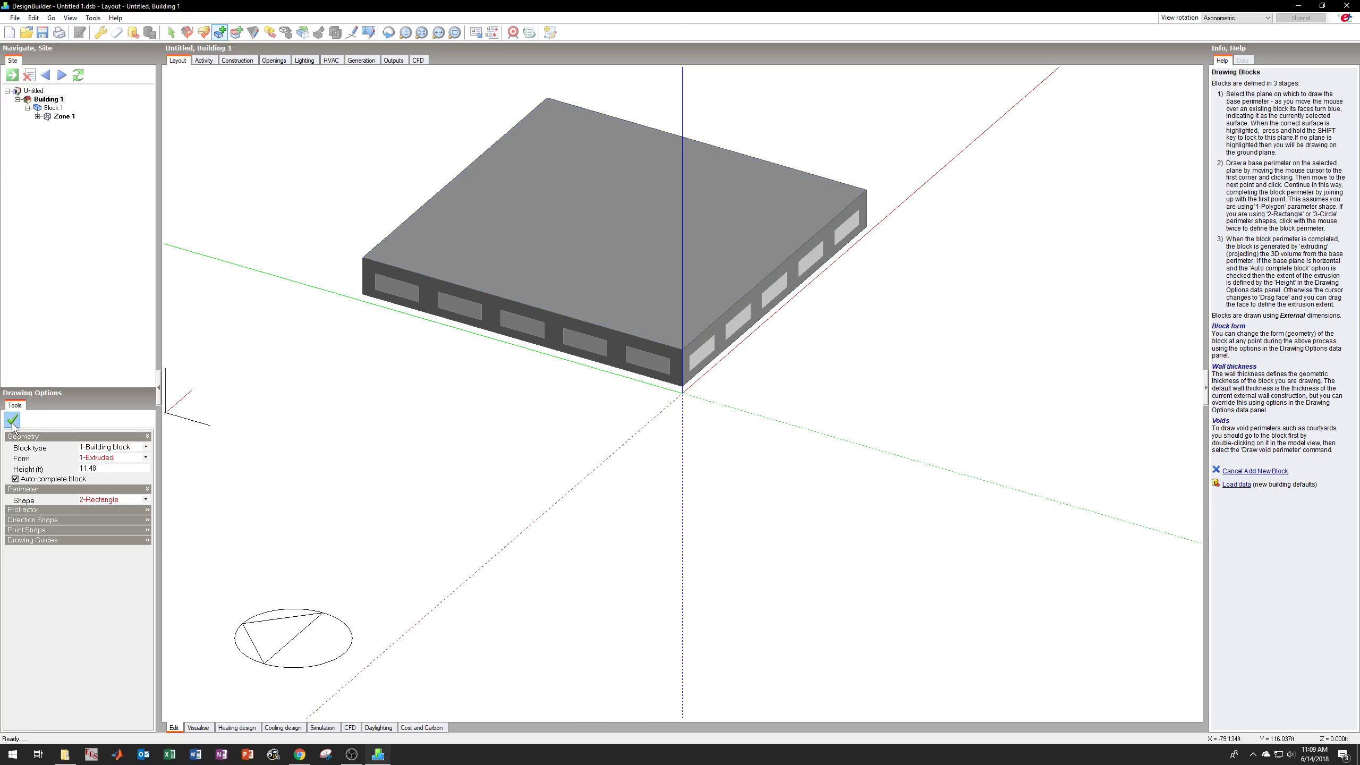
key("Escape")
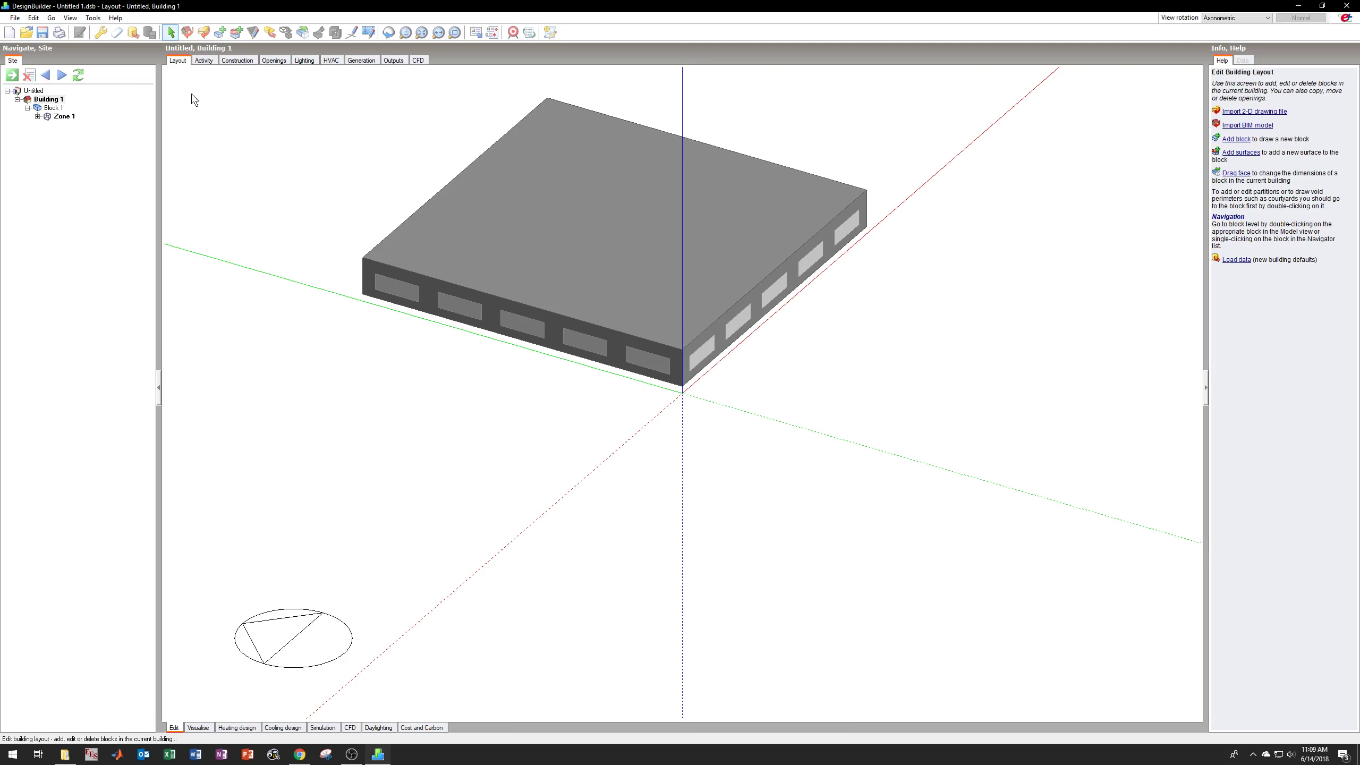
Set the building's external window layout to the facade type Horizontal strip, 50% glazed.
left_click(279, 63)
left_click(724, 119)
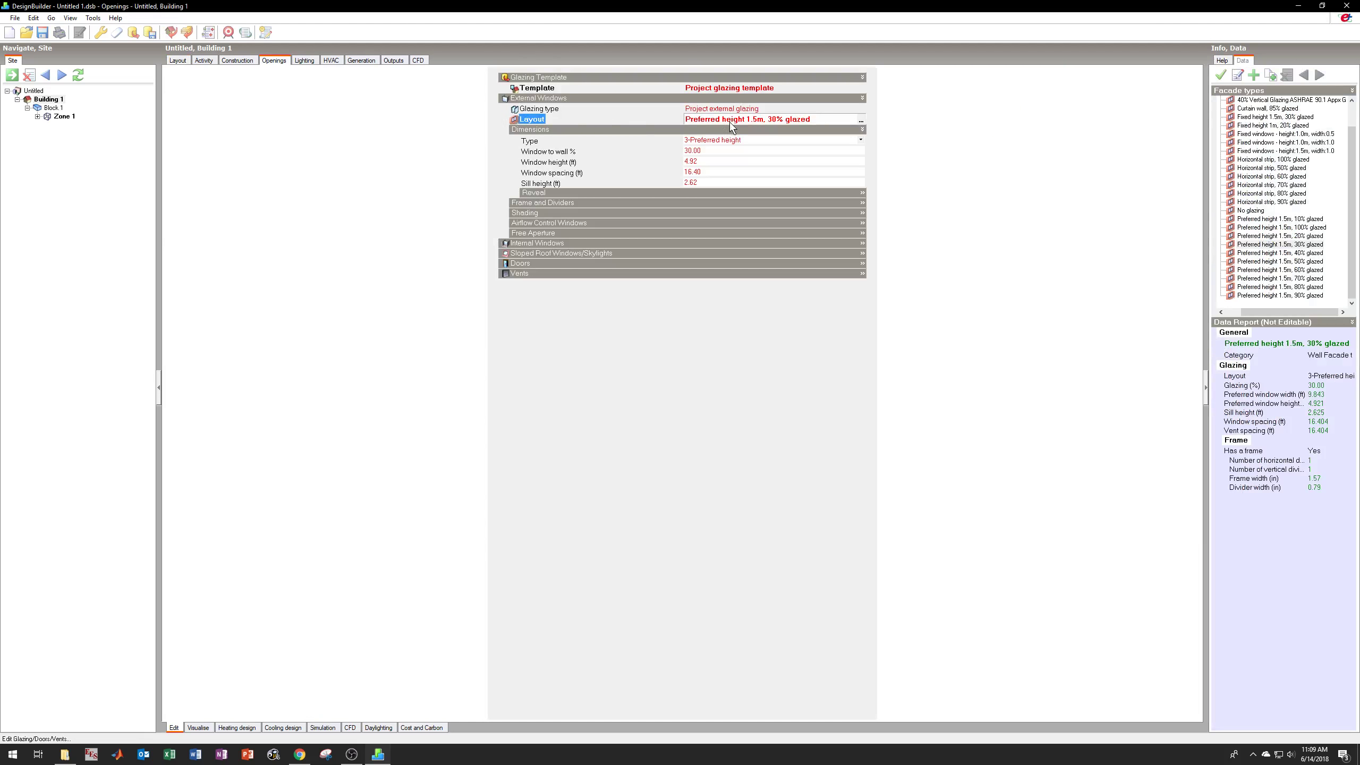
left_click(860, 120)
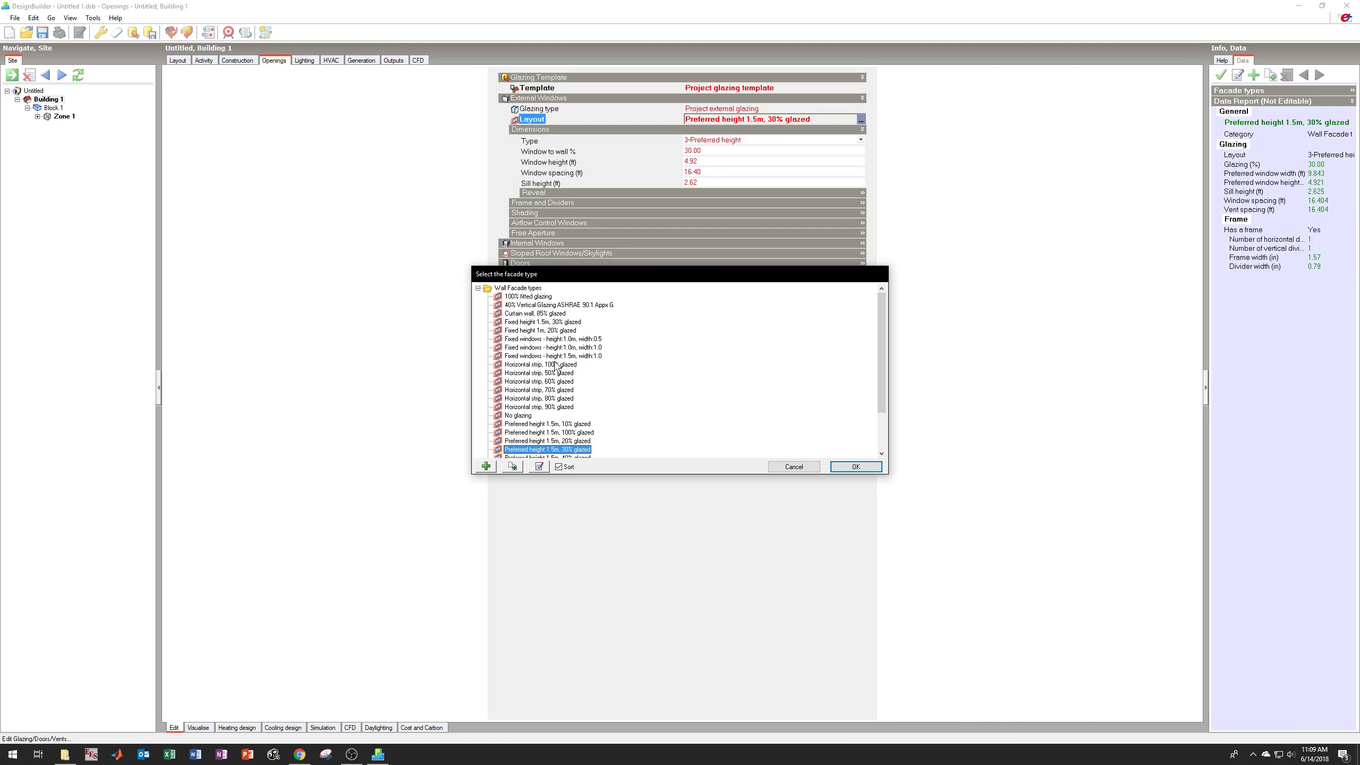
left_click(560, 373)
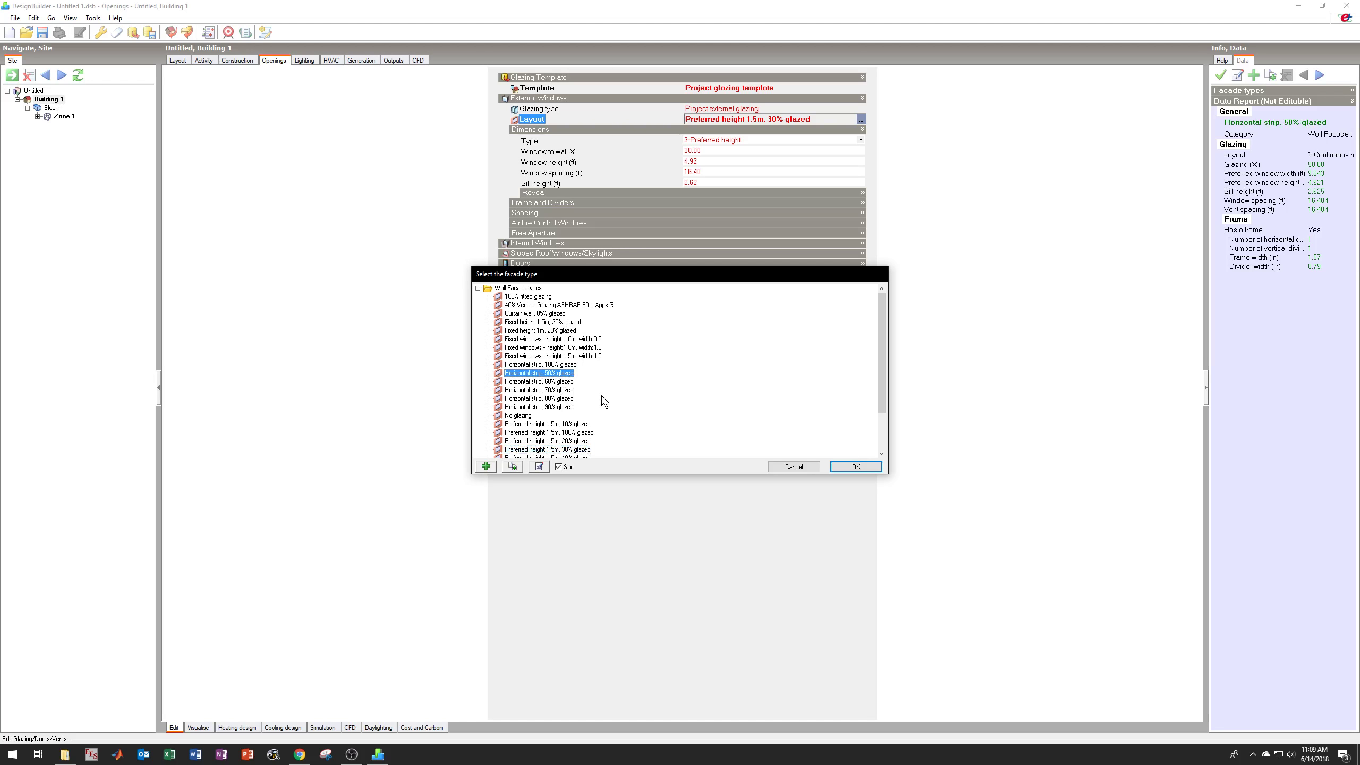
left_click(874, 467)
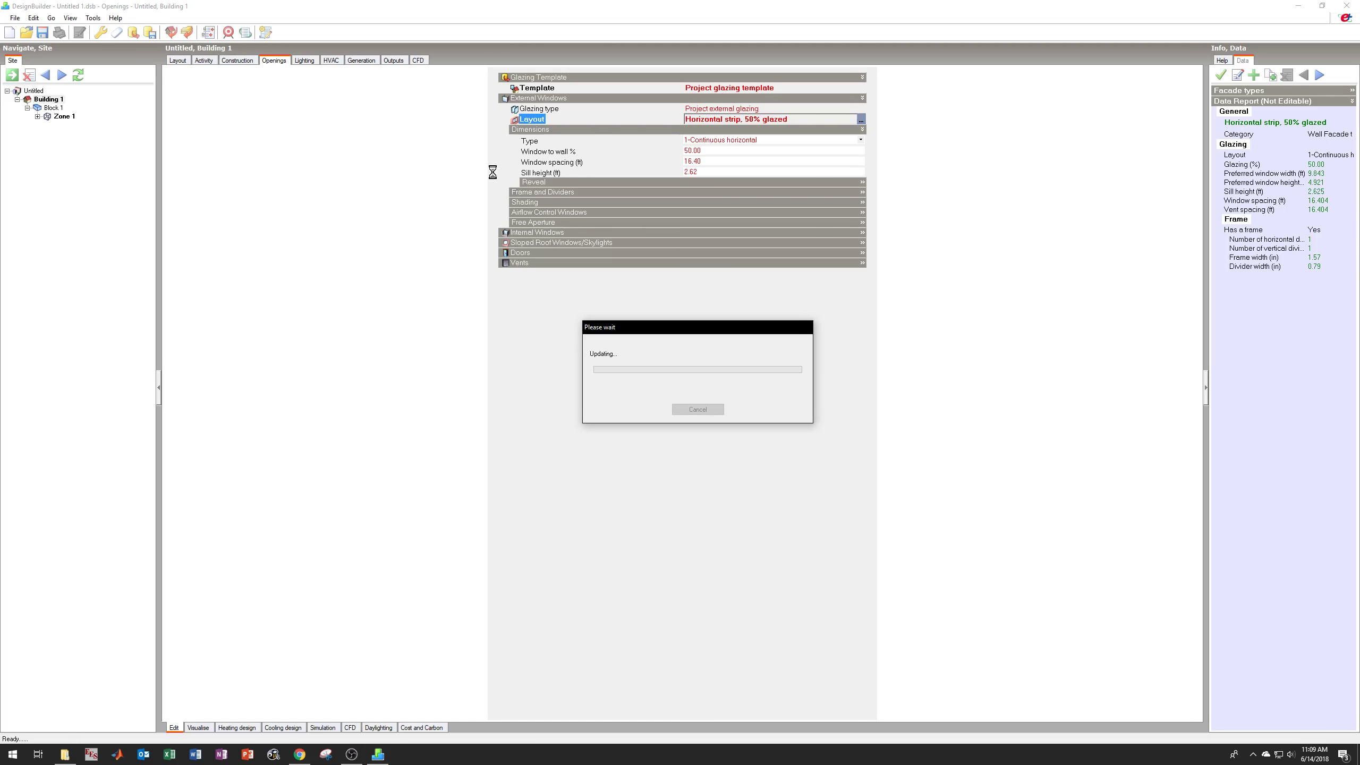
Return to the building layout and delete the leftmost window on the block's front wall.
left_click(173, 61)
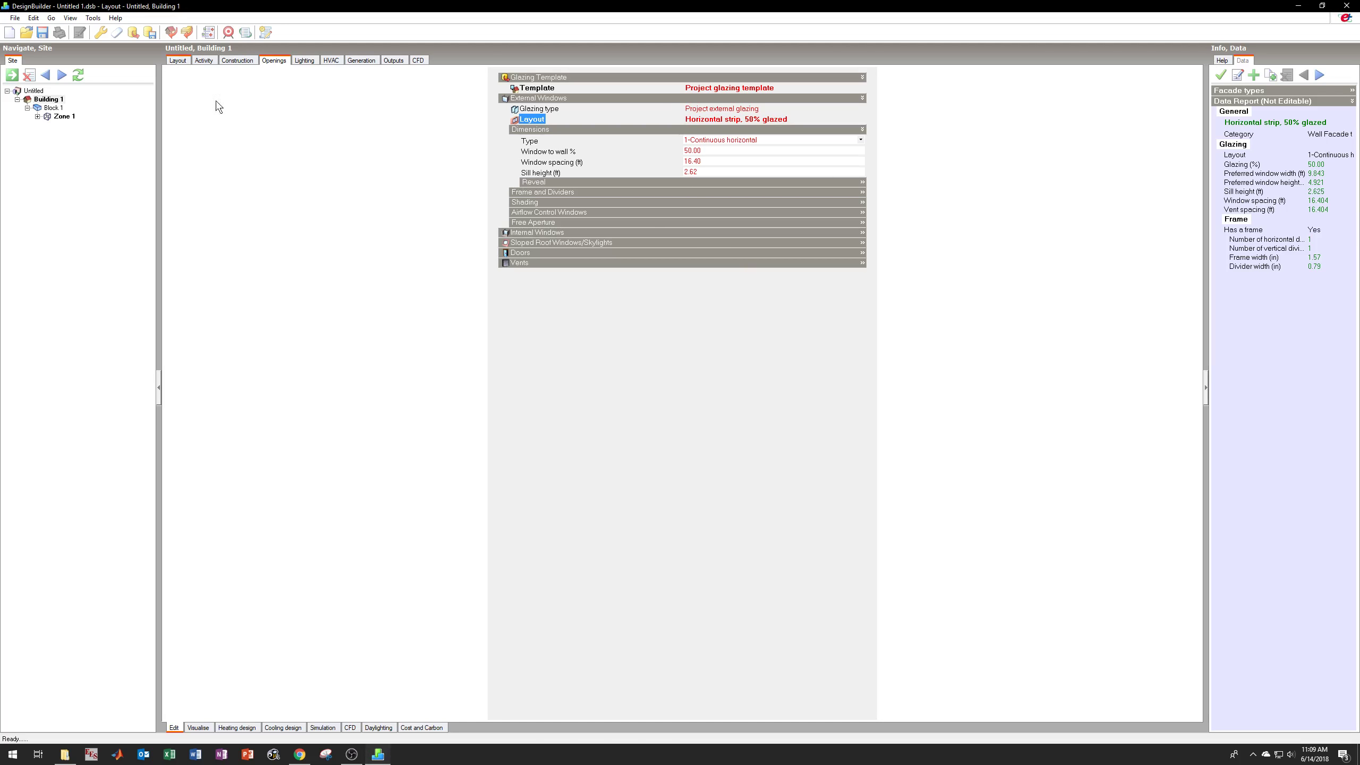
left_click(667, 359)
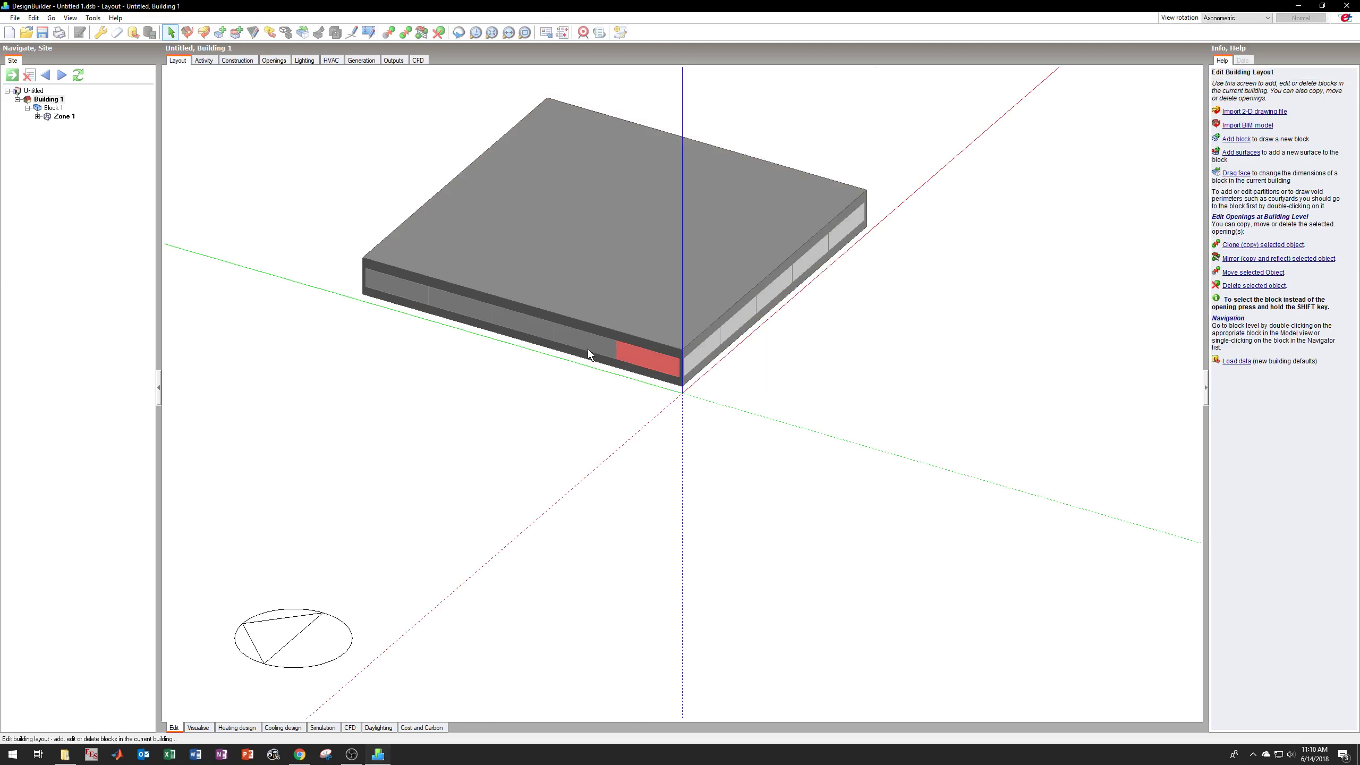
left_click(522, 328)
left_click(467, 311)
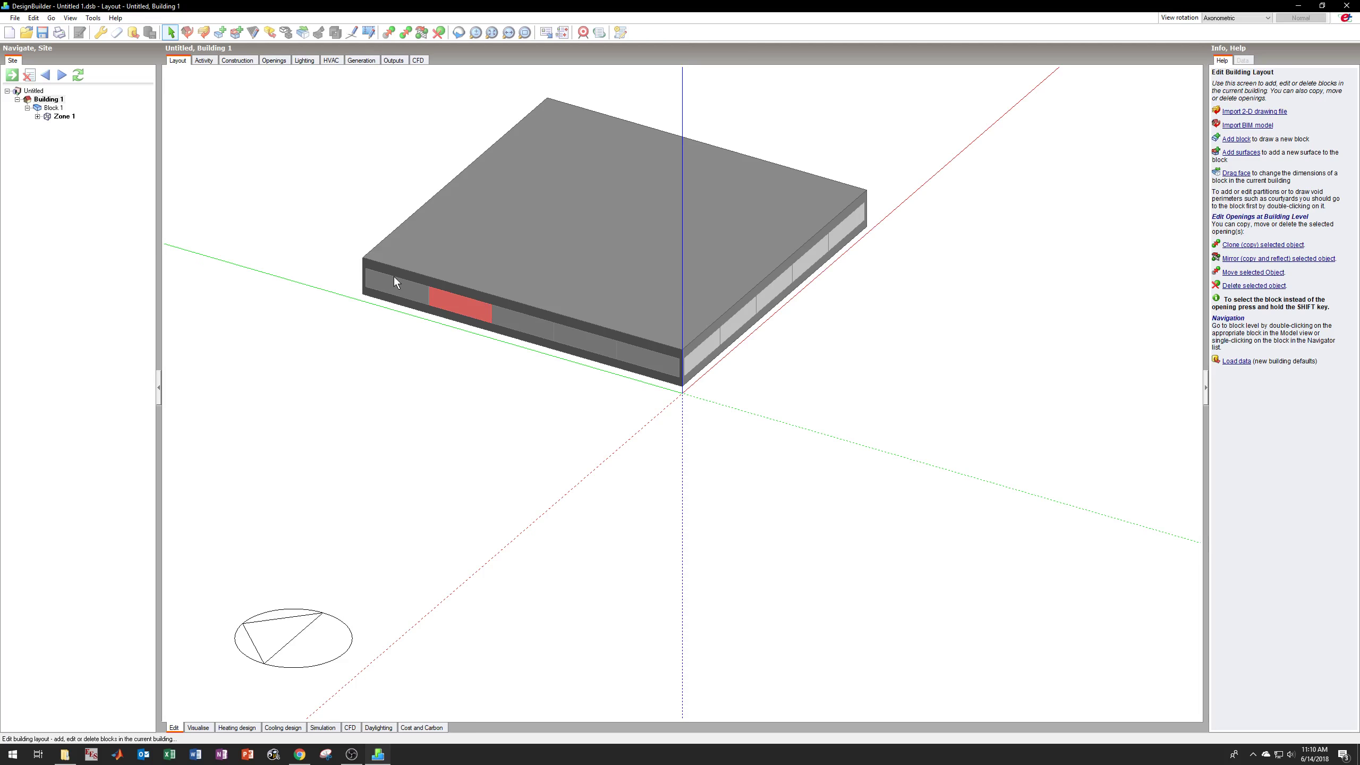
left_click(400, 295)
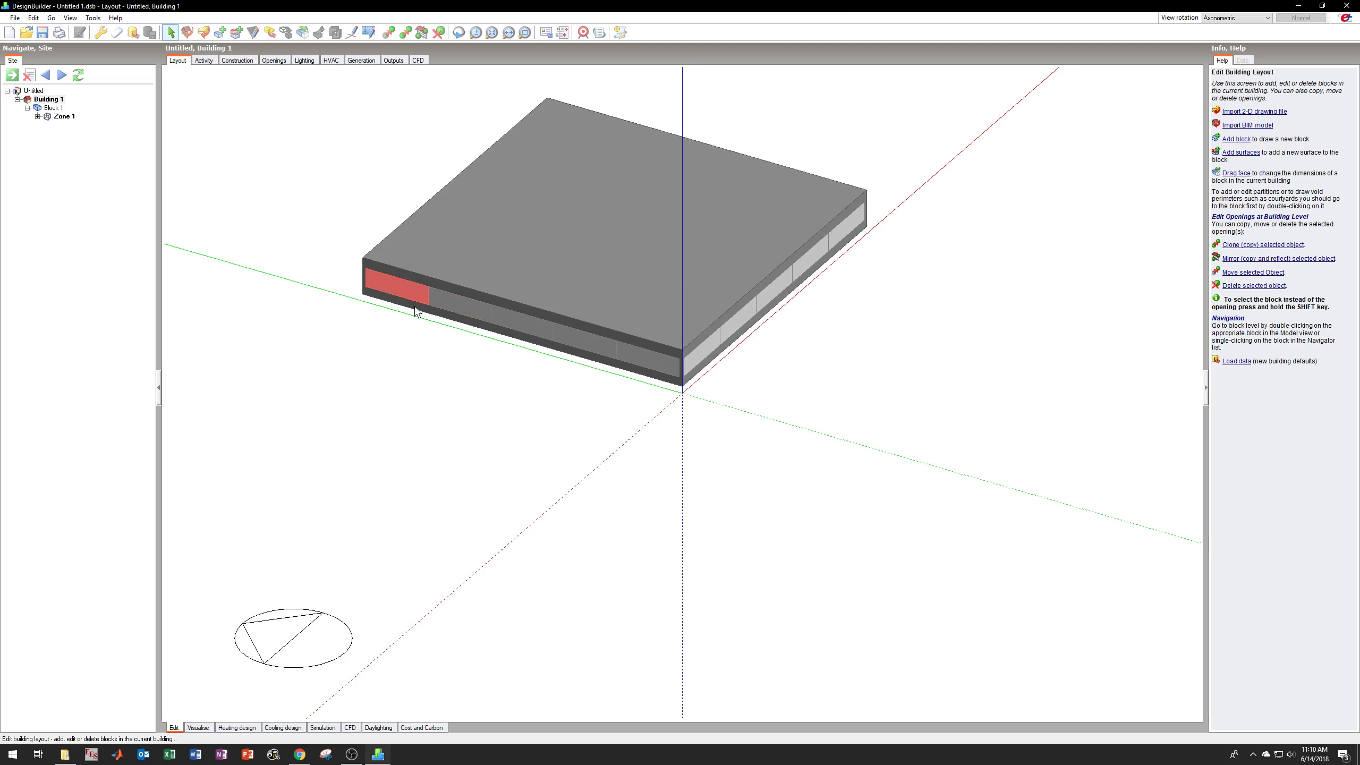
key("Delete")
left_click(675, 410)
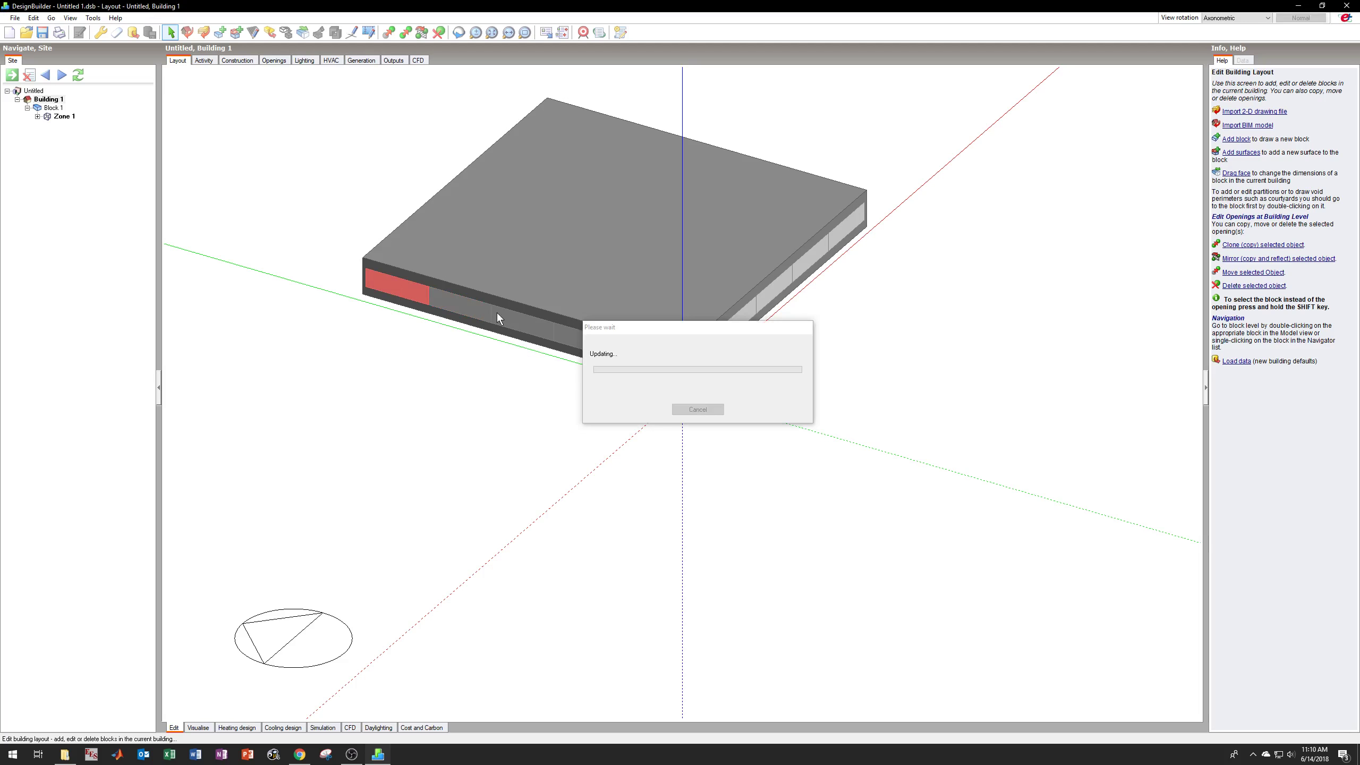
Select all the remaining windows on the front wall together and delete them.
left_click(527, 324)
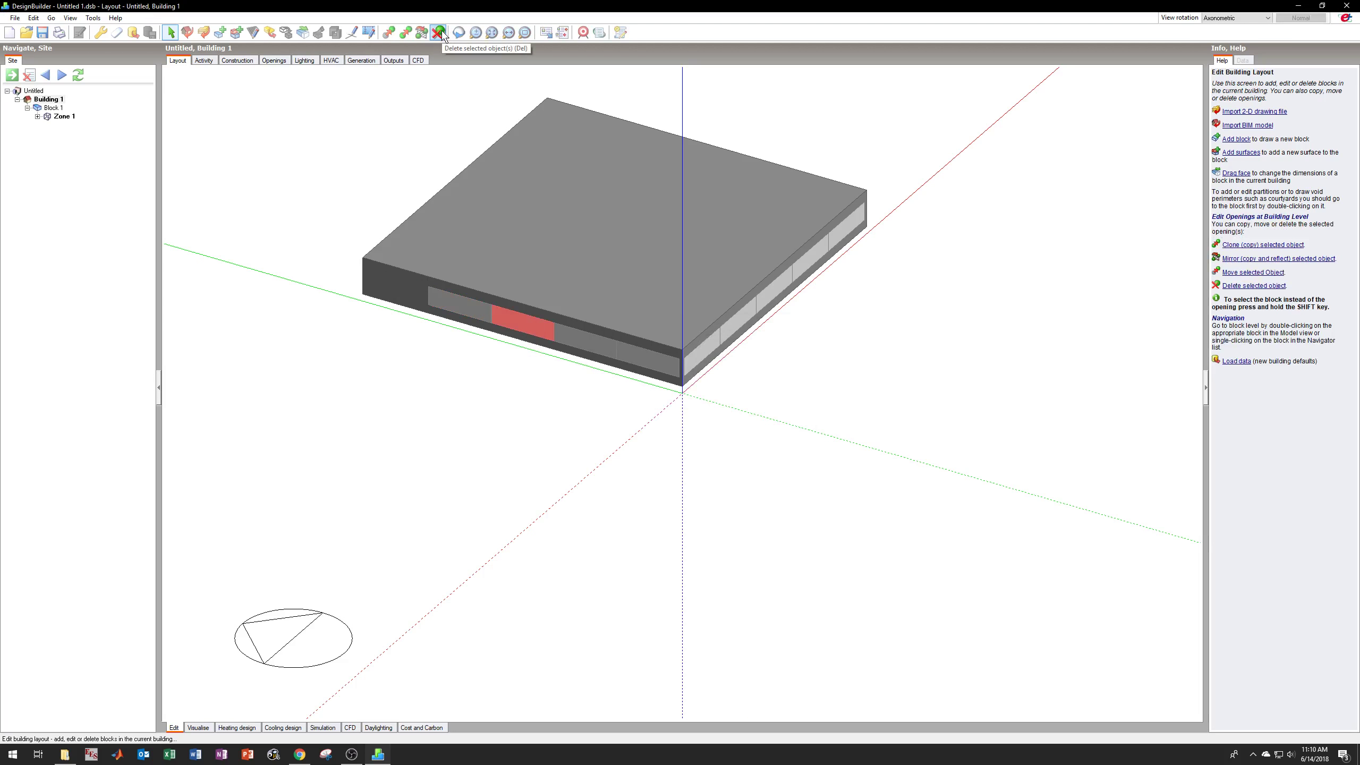
left_click(643, 356, "ctrl")
left_click(465, 310, "ctrl")
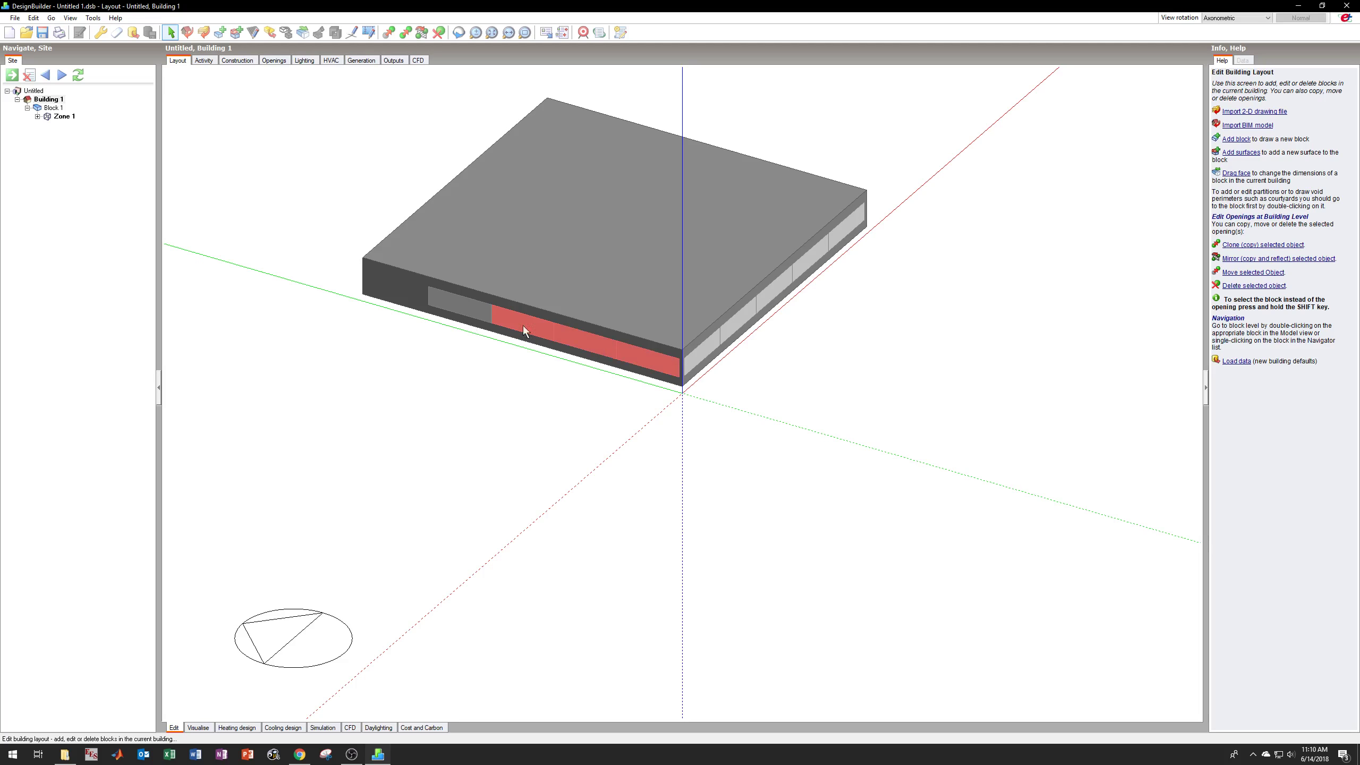
left_click(438, 36)
left_click(688, 411)
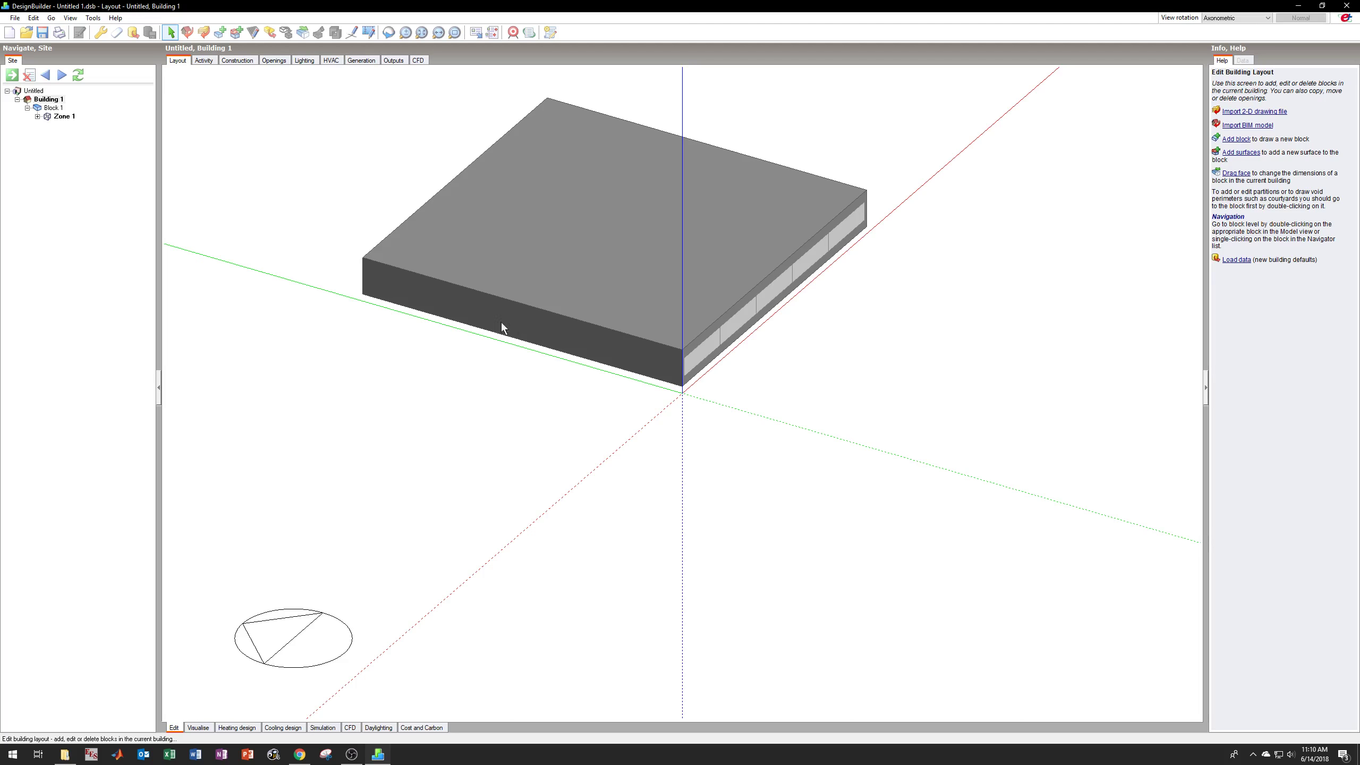
Go into Block 1 and Zone 1, and open the windowless 270° wall for surface-level editing.
double_click(428, 285)
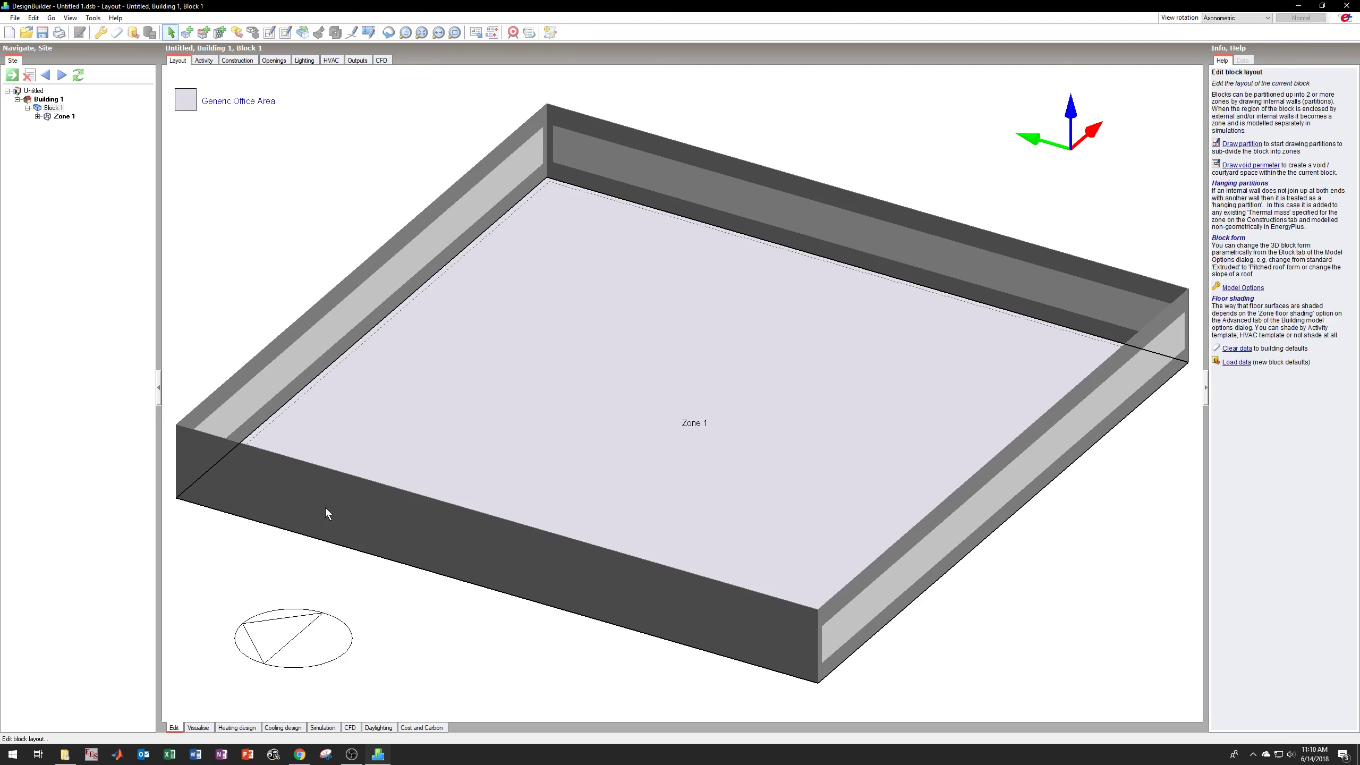
left_click(292, 507)
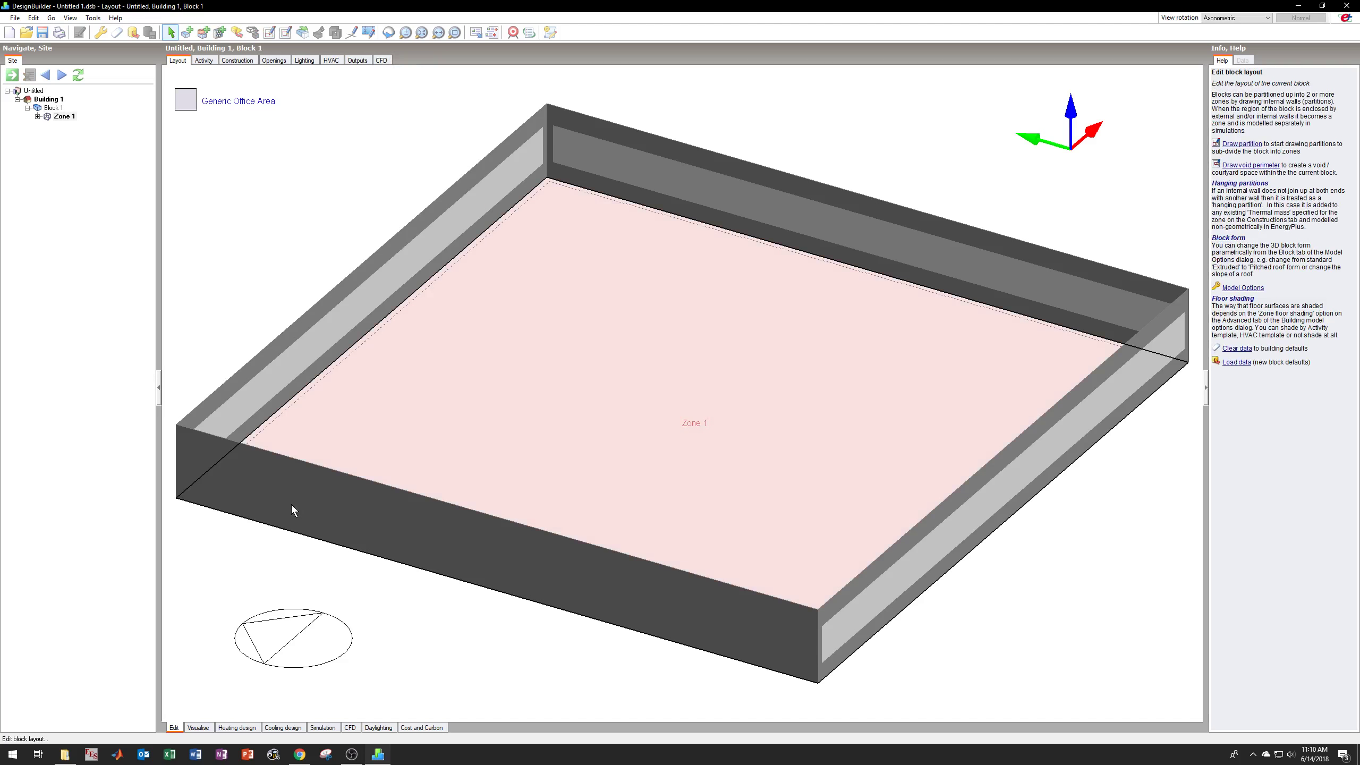
double_click(291, 504)
left_click(327, 500)
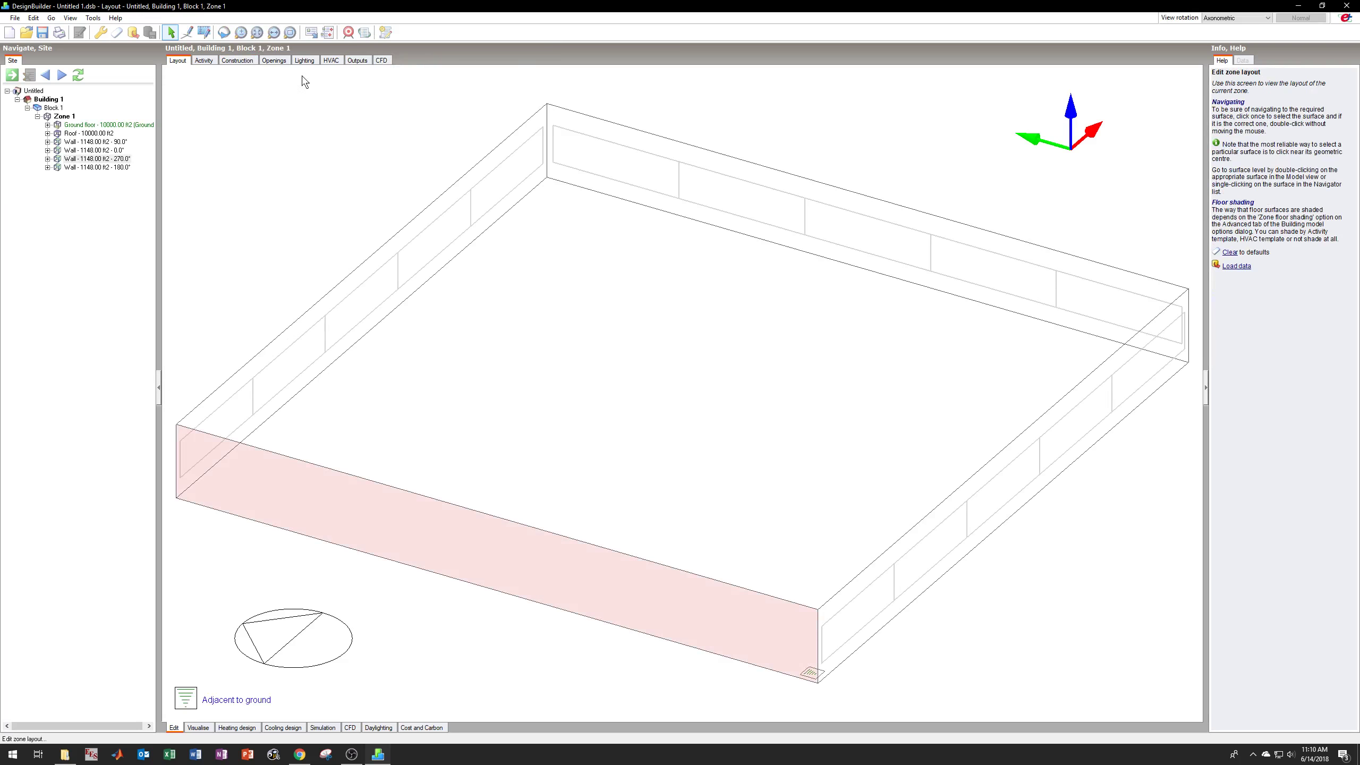
left_click(50, 160)
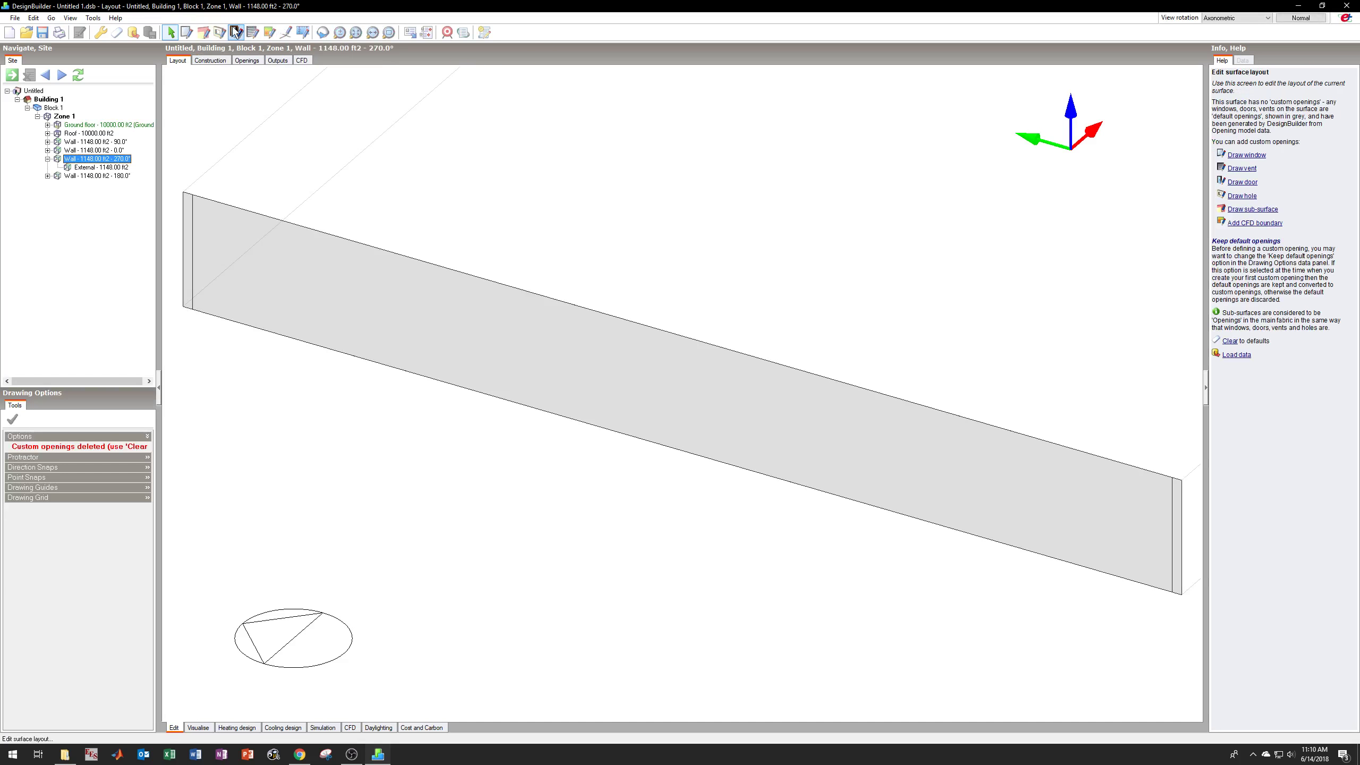
Draw a long, narrow rectangular window of about 213 ft² along the upper part of the 270° wall and return to the building level.
left_click(186, 32)
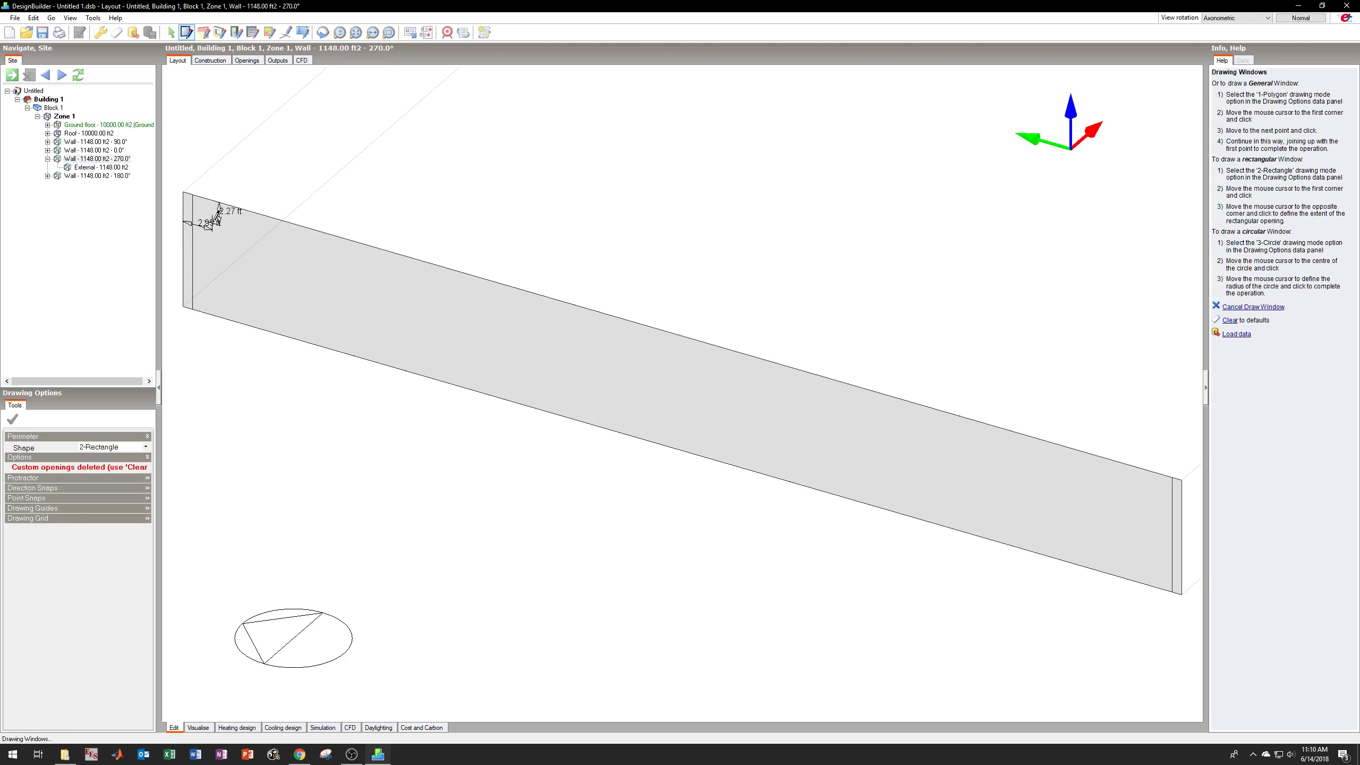
left_click(213, 224)
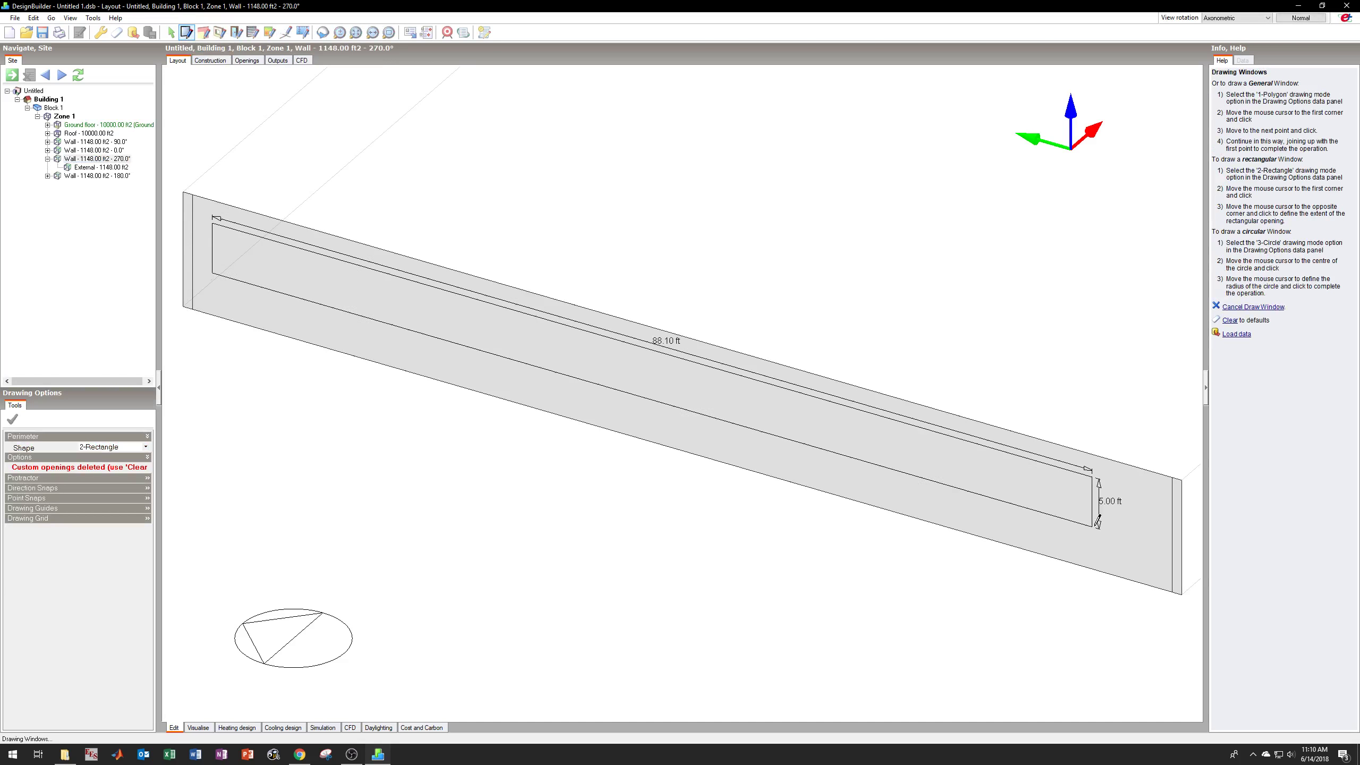
left_click(1144, 510)
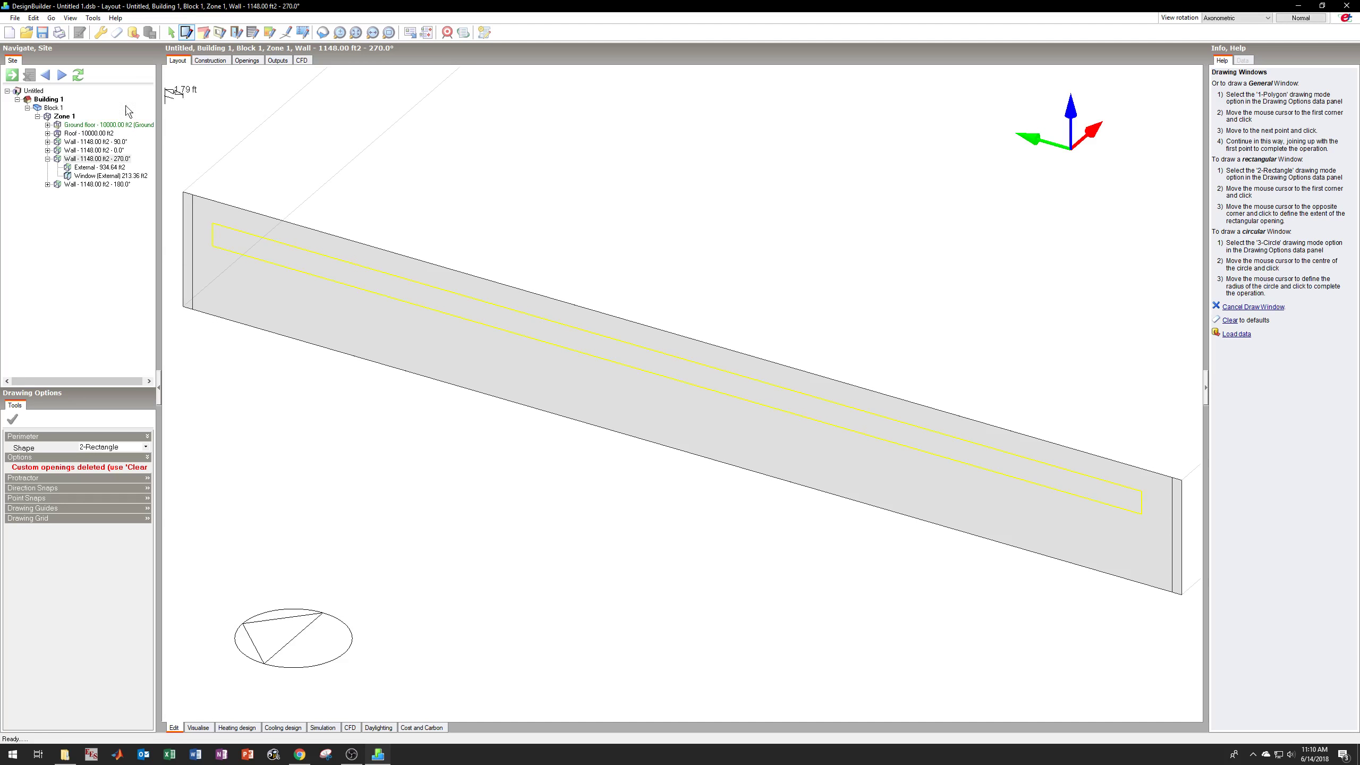
left_click(171, 33)
left_click(50, 100)
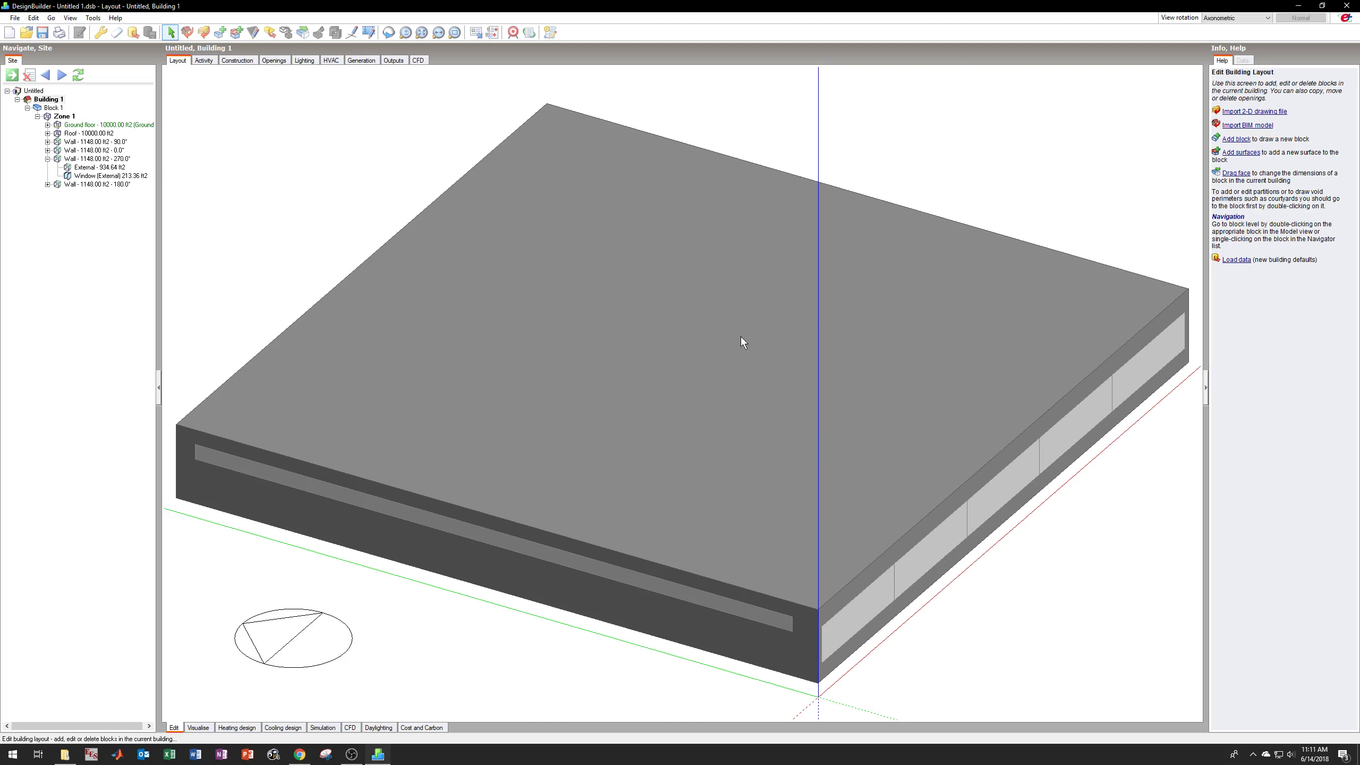
mouse_move(564, 456)
middle_mouse_down()
mouse_move(807, 449)
mouse_move(1017, 416)
mouse_move(695, 431)
mouse_move(486, 420)
mouse_move(574, 441)
middle_mouse_up()
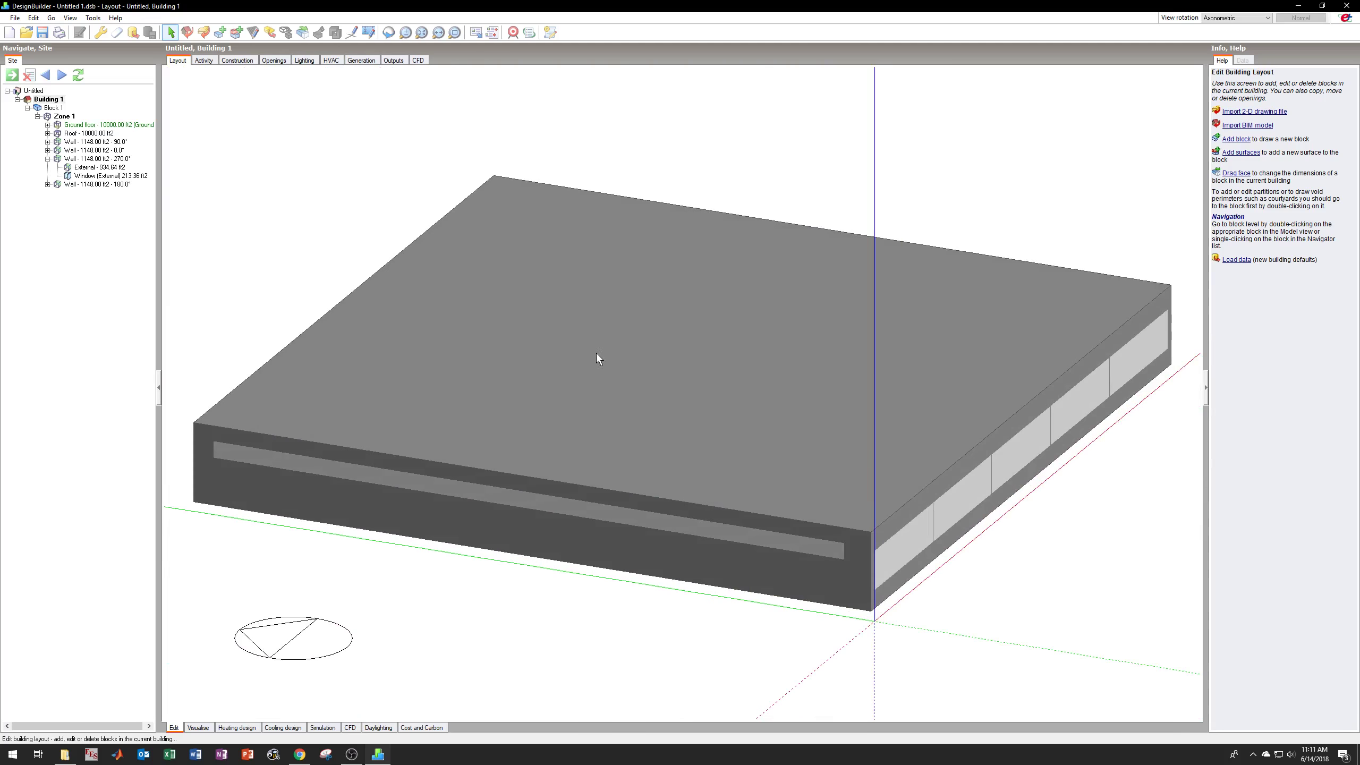
mouse_move(597, 354)
middle_mouse_down()
mouse_move(604, 398)
mouse_move(662, 304)
mouse_move(667, 409)
mouse_move(572, 374)
mouse_move(599, 345)
middle_mouse_up()
scroll(587, 419, "down", 3)
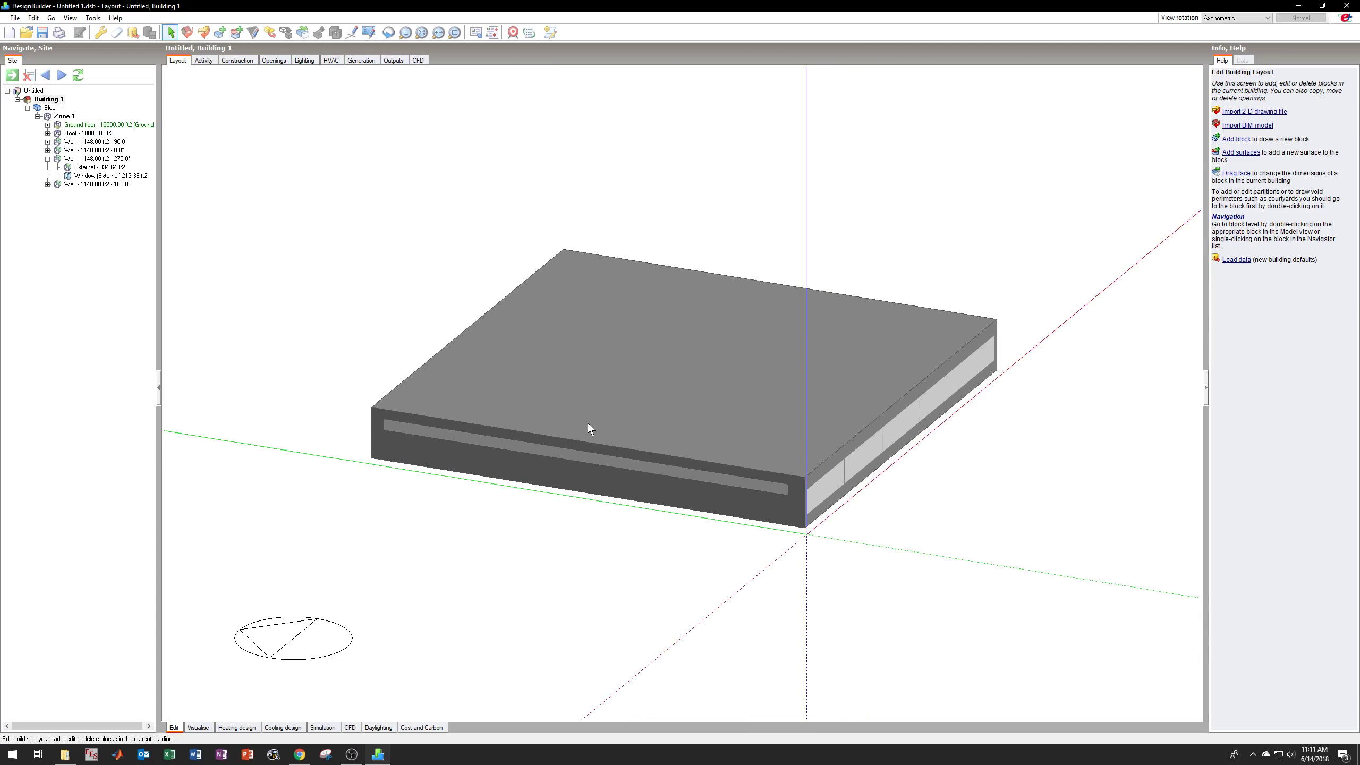
scroll(587, 425, "up", 2)
scroll(594, 423, "down", 2)
middle_click_drag(841, 392, 912, 430)
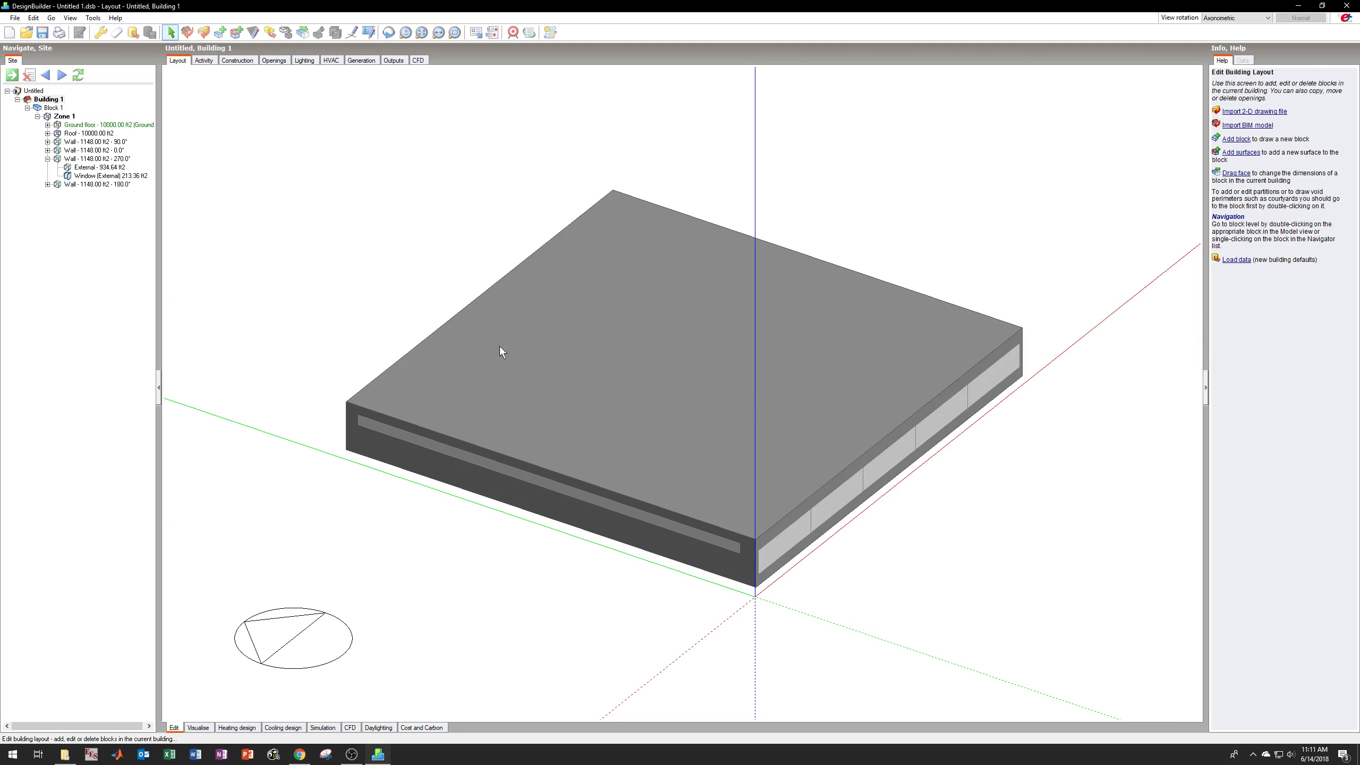
Open the block and draw a straight standard partition parallel to the front wall, joining the midpoints of the two side walls.
double_click(721, 415)
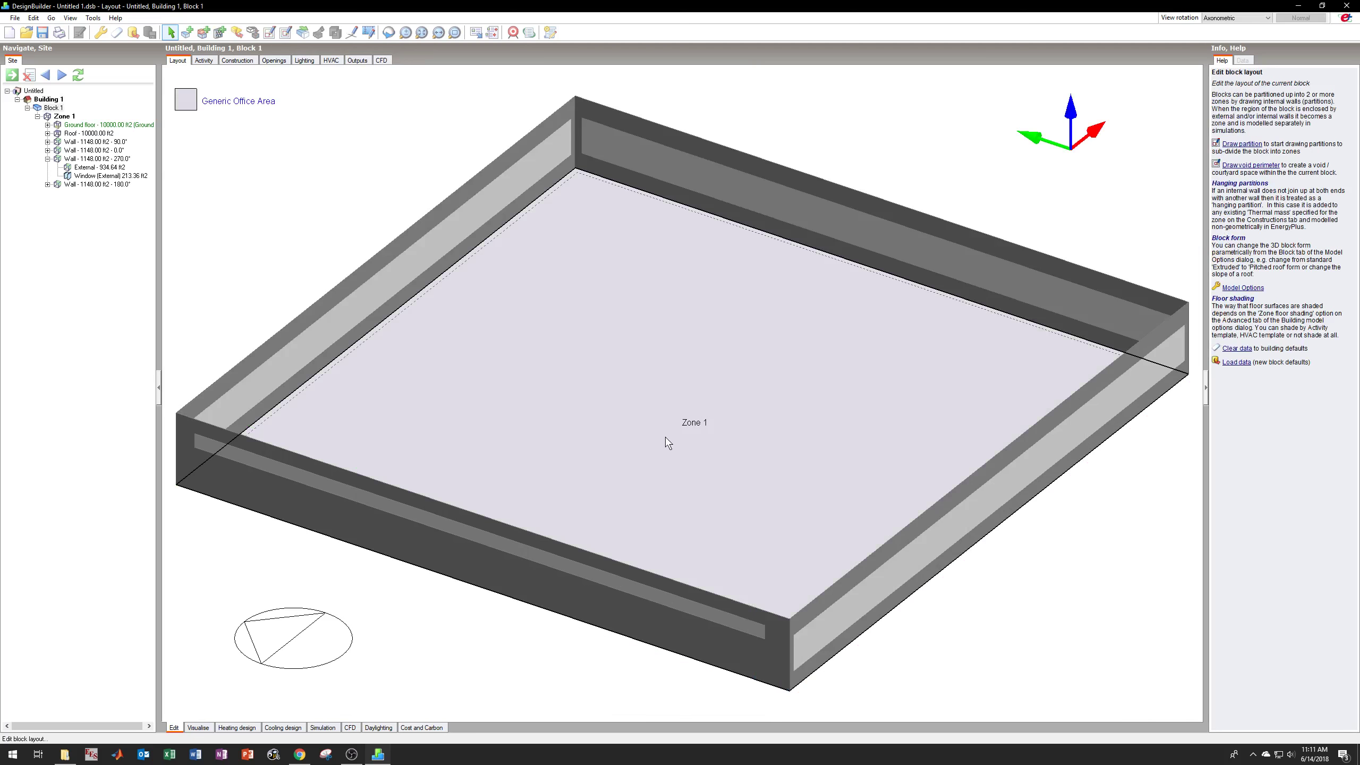
left_click(266, 34)
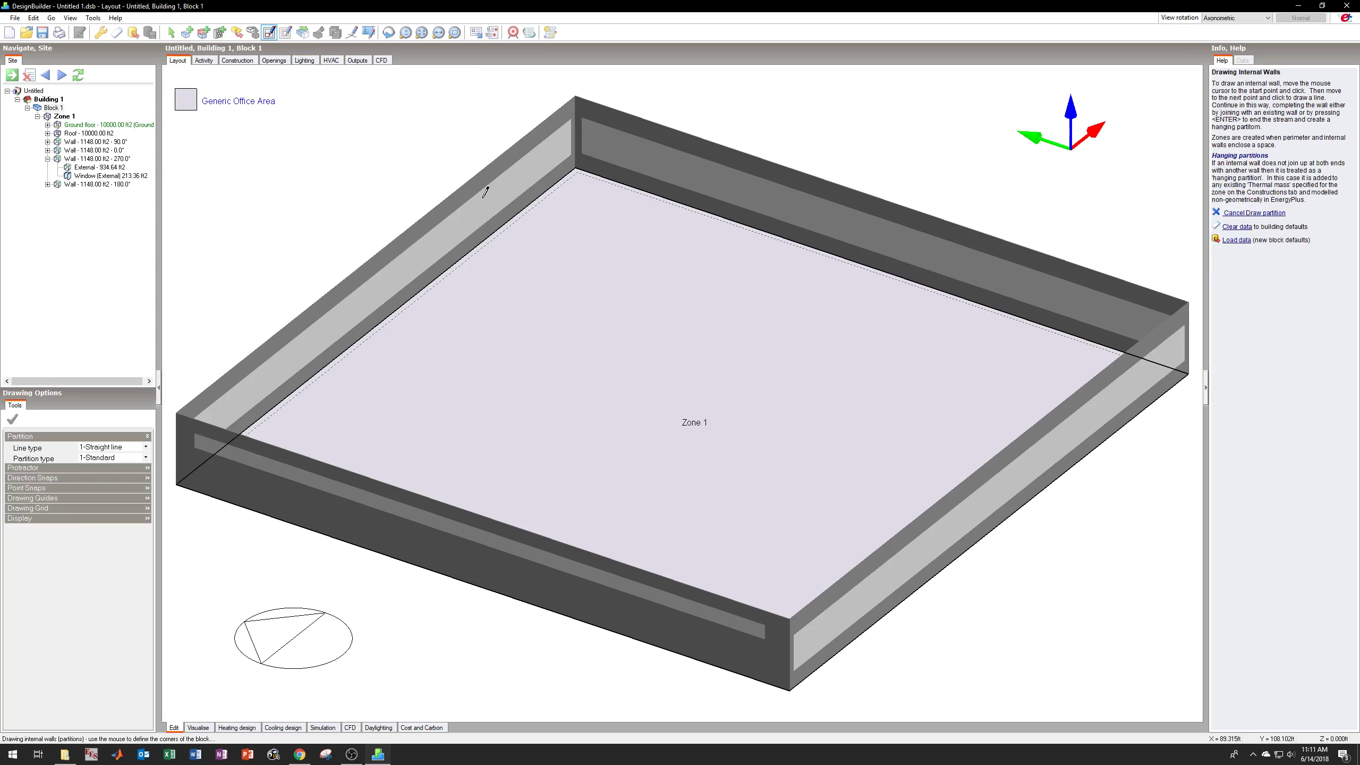
left_click(377, 323)
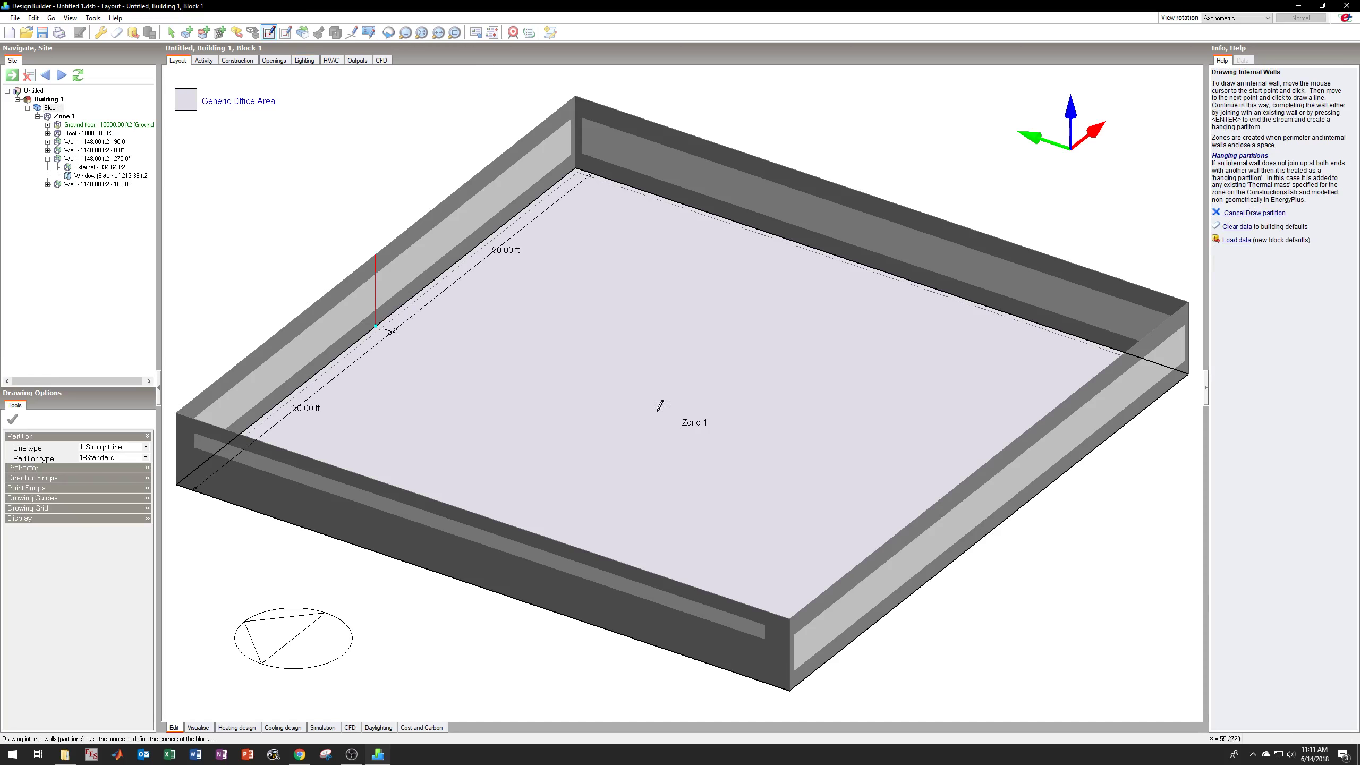
left_click(990, 526)
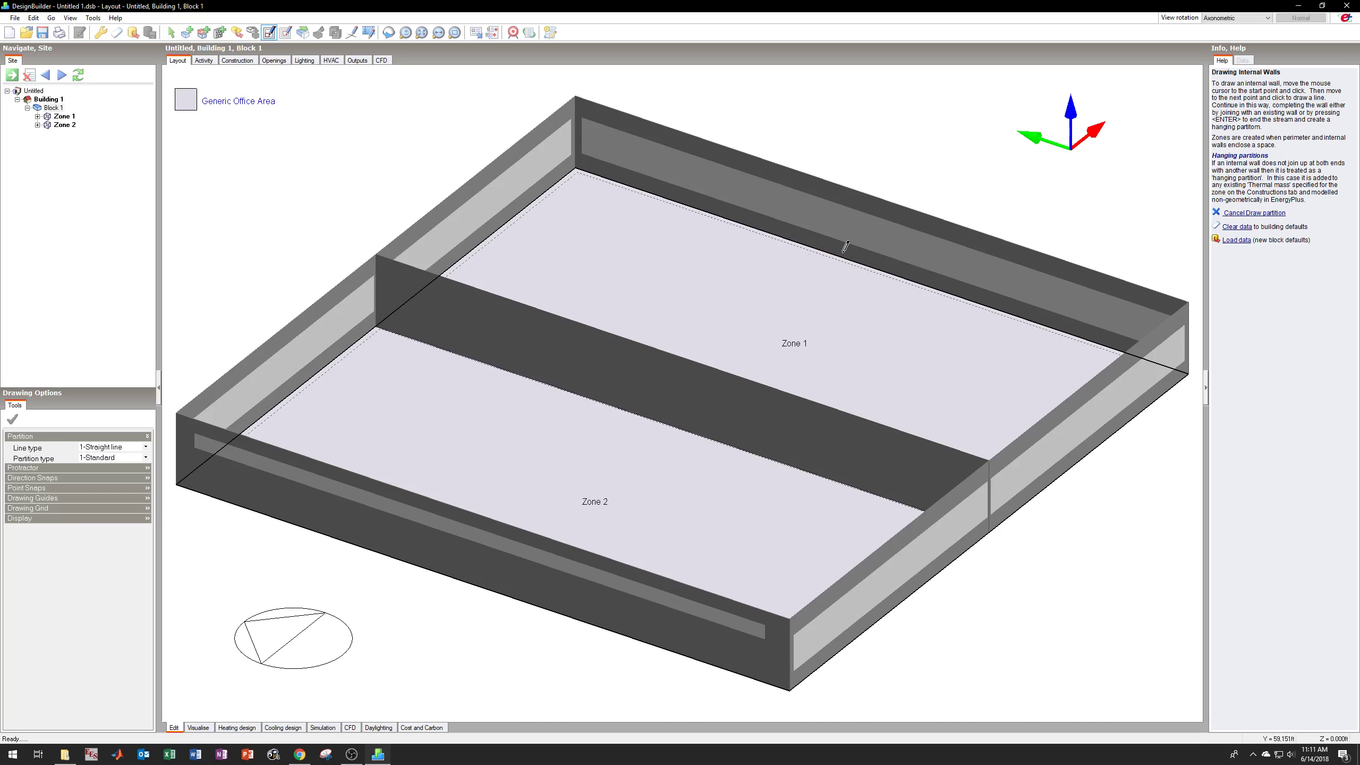
Draw a second partition from the rear wall's midpoint to the first partition, splitting the rear zone, and return to the building level.
left_click(883, 270)
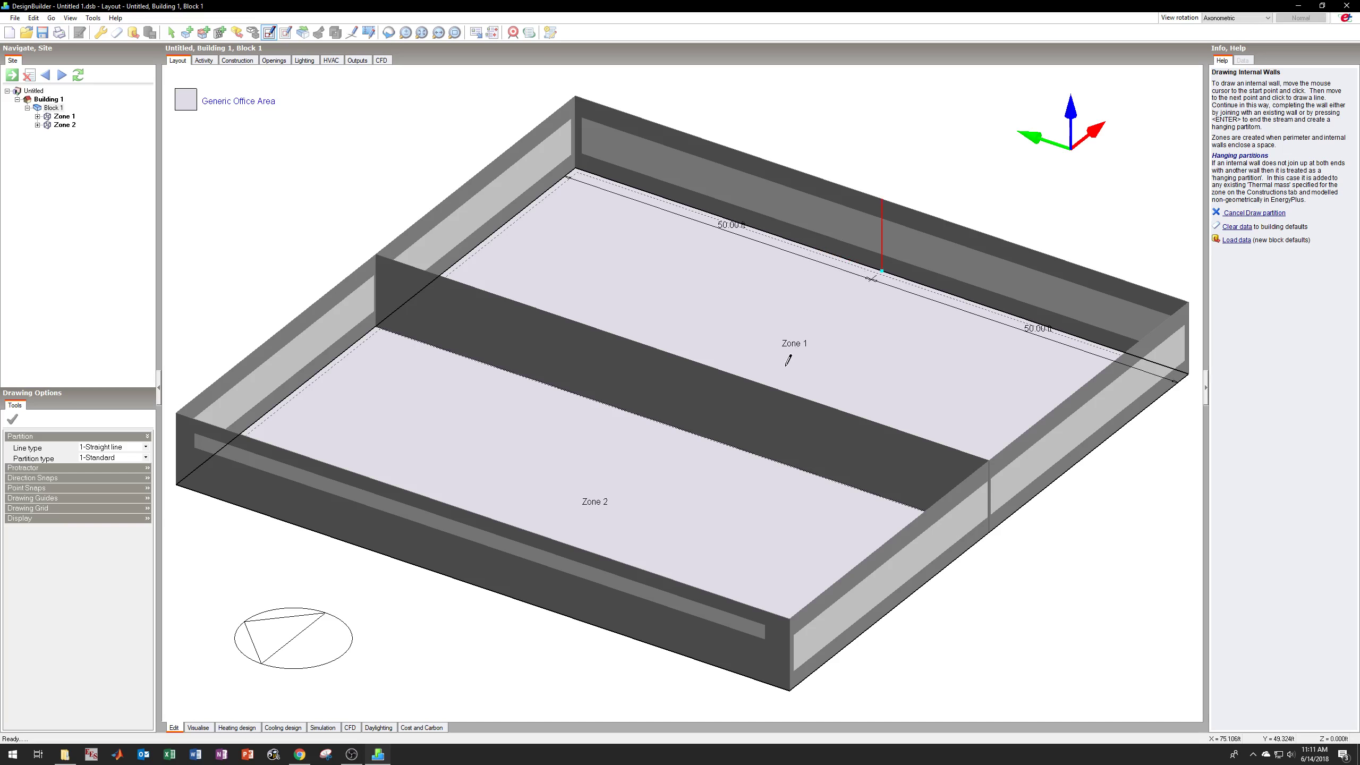
left_click(682, 429)
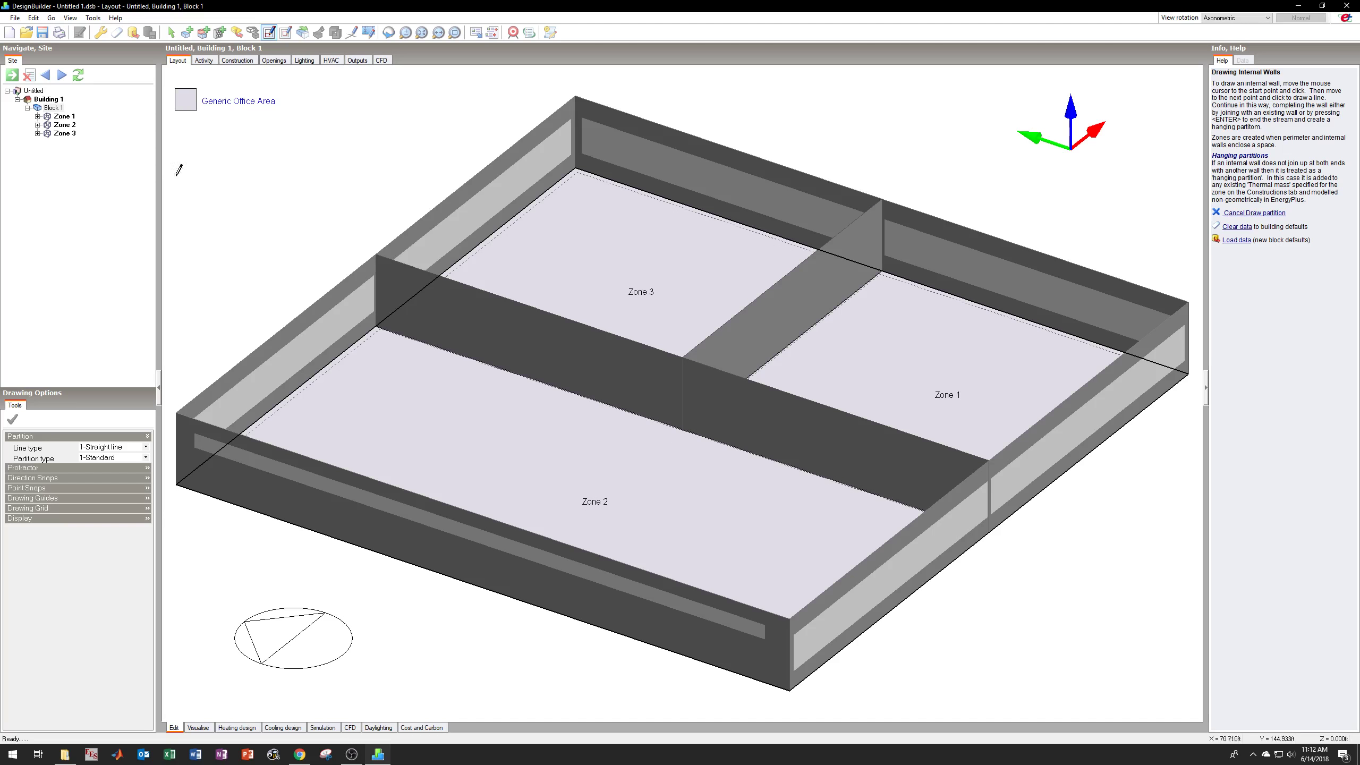
left_click(171, 32)
left_click(63, 100)
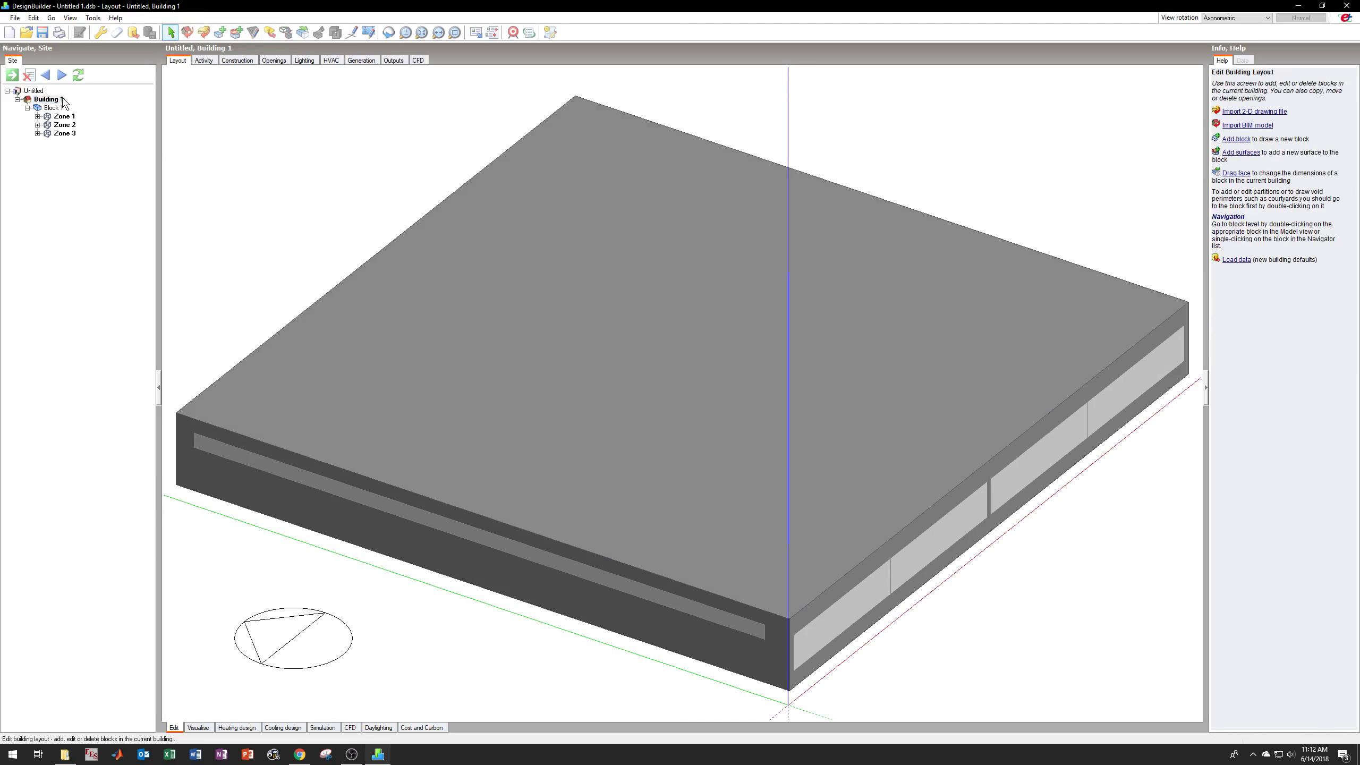
Clone the block directly on top of itself, using its front bottom corner as reference and placing it at the corner above.
left_click(475, 355)
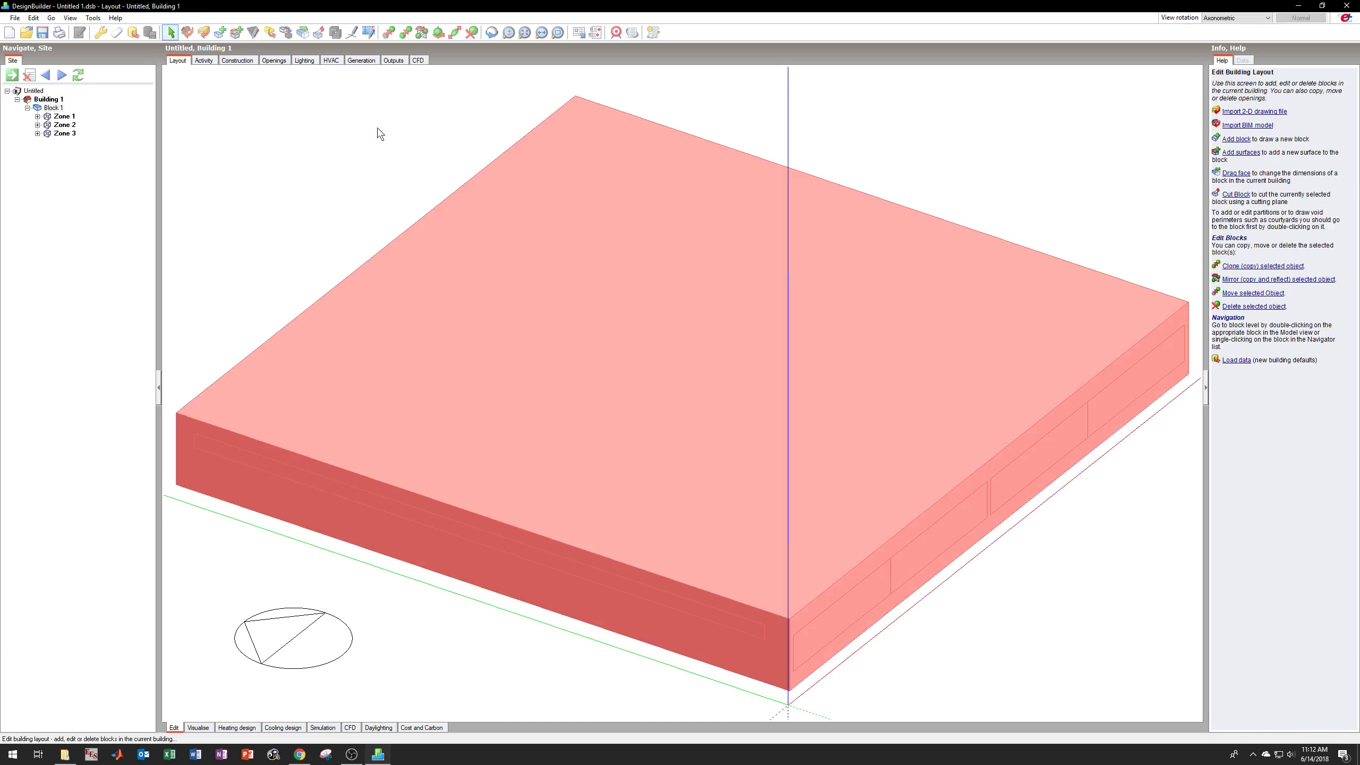
left_click(405, 33)
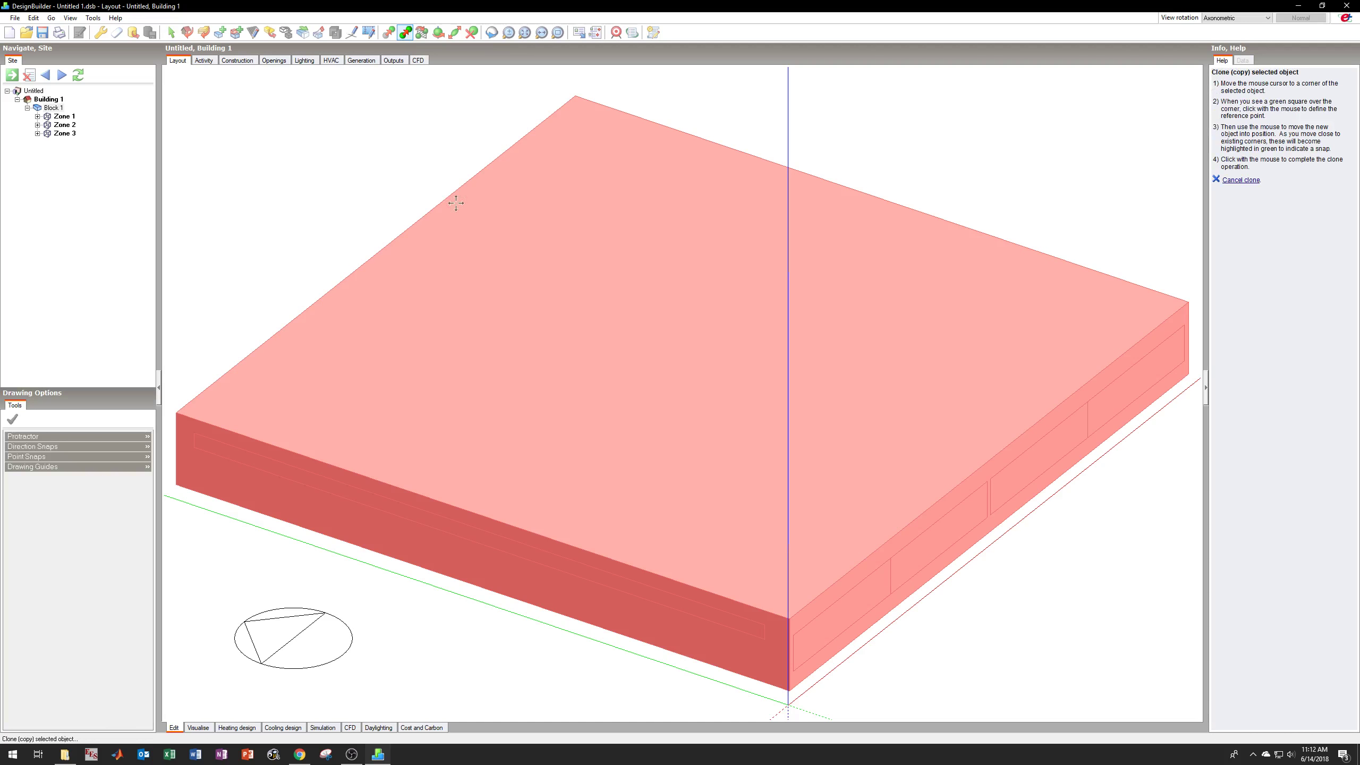
left_click(788, 689)
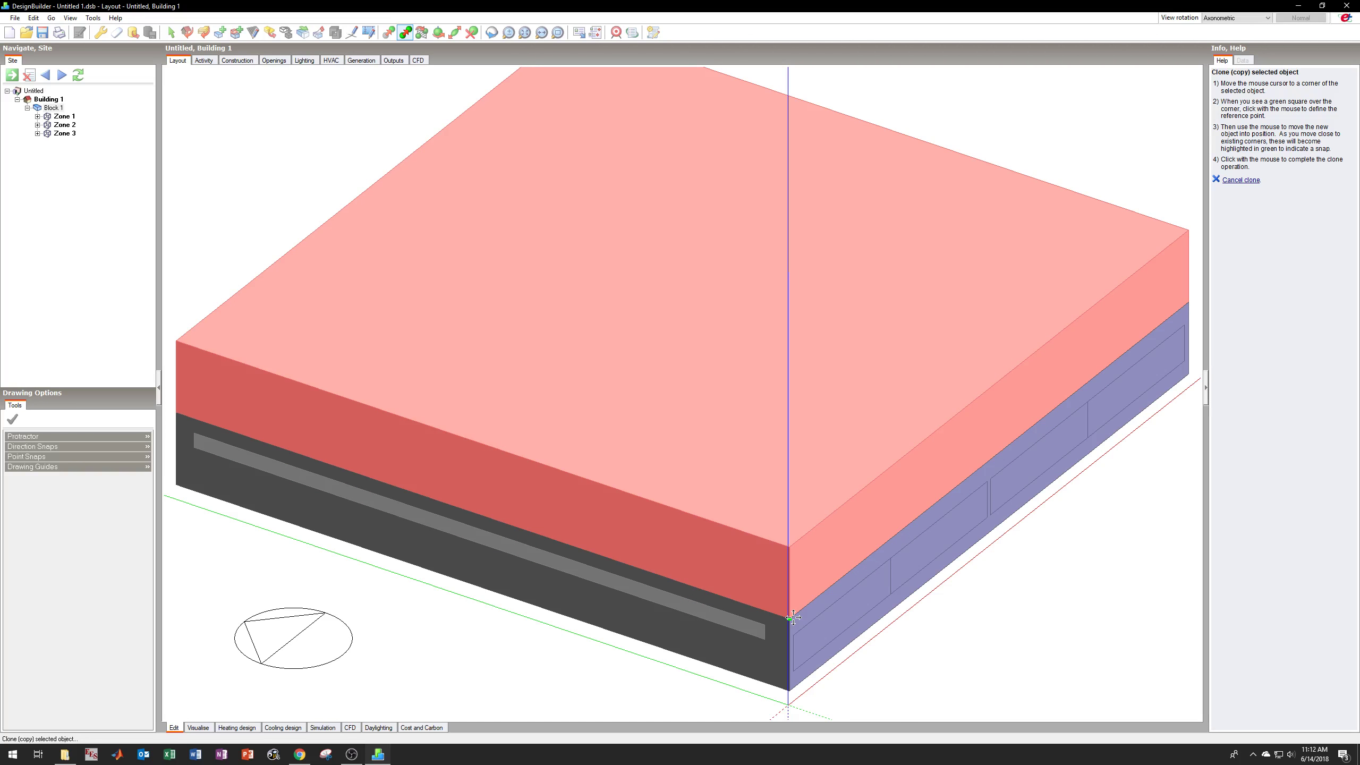
left_click(792, 617)
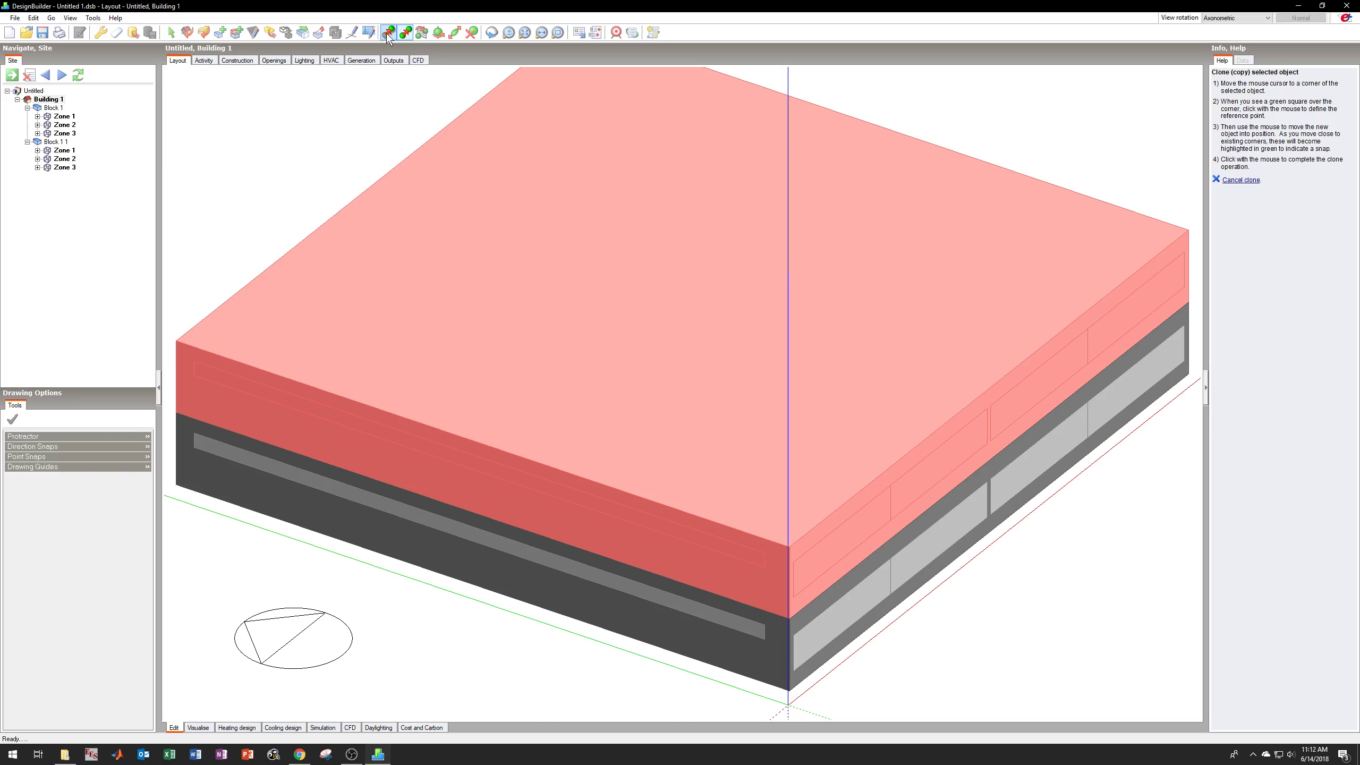
left_click(171, 33)
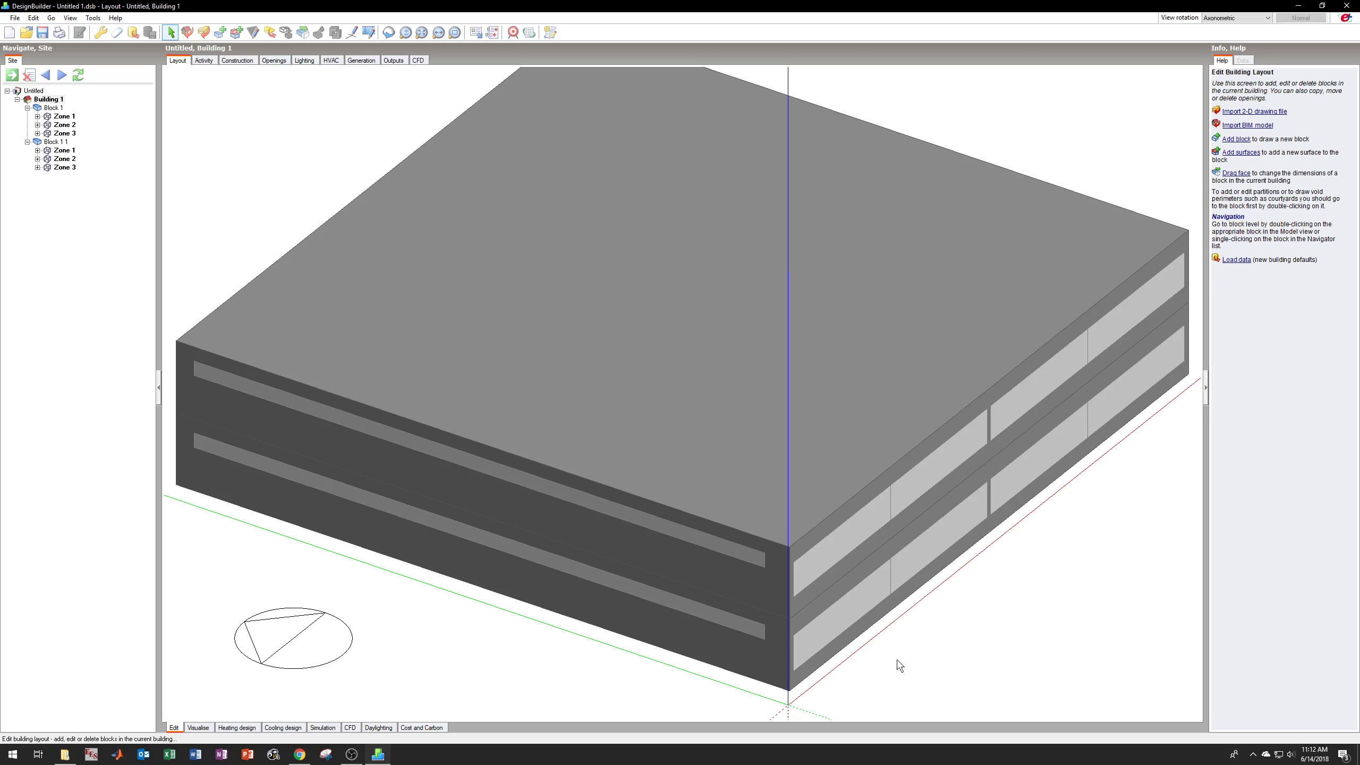
Draw a smaller rectangular extruded building block, 11.48 ft high, on the upper block's roof, set back from the roof edges.
scroll(430, 283, "down", 3)
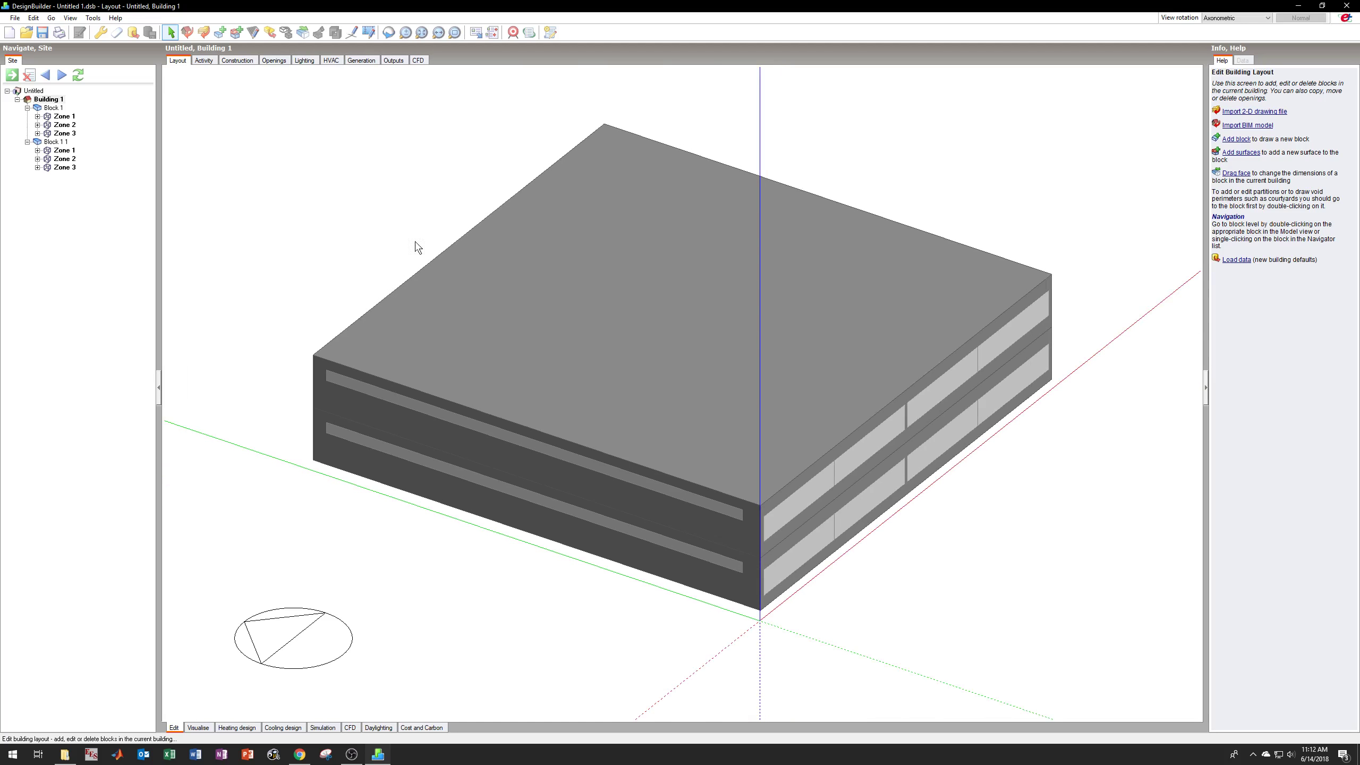
left_click(220, 37)
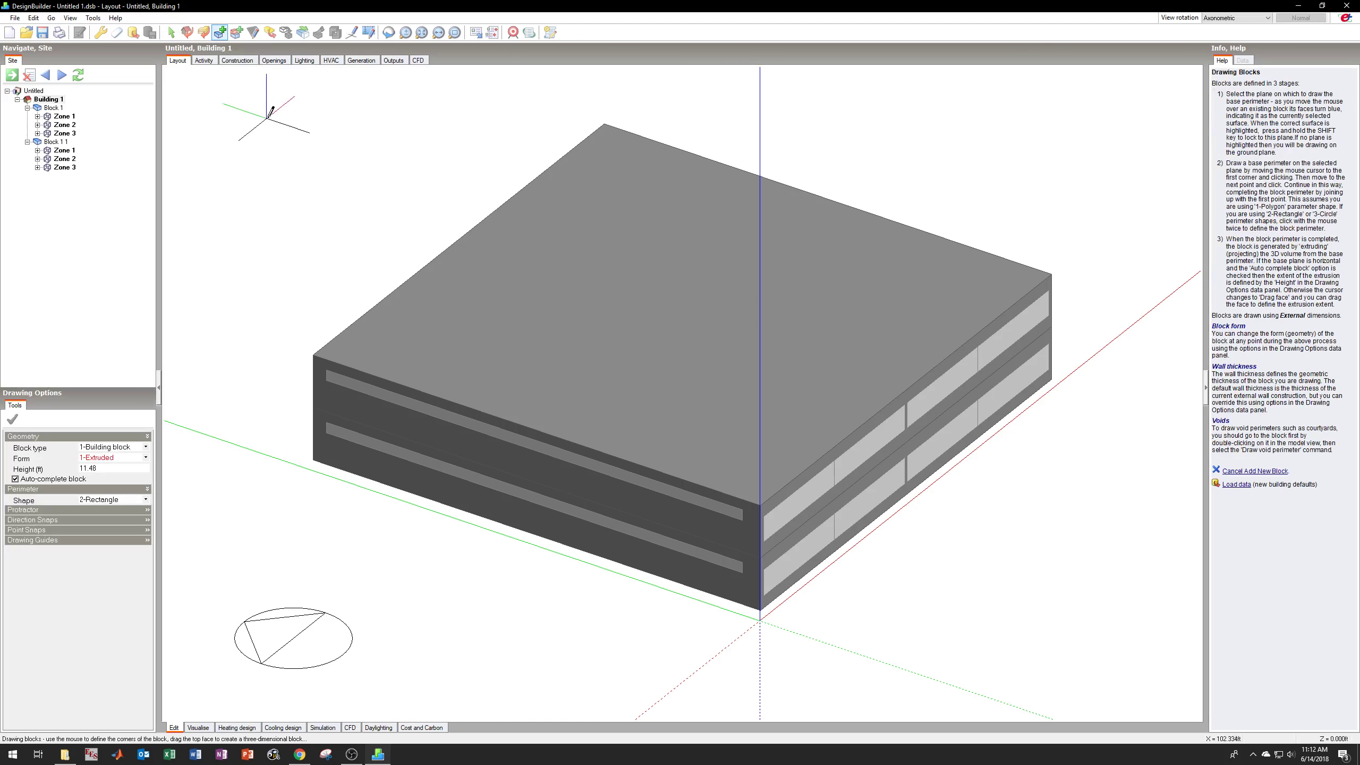
left_click(607, 158)
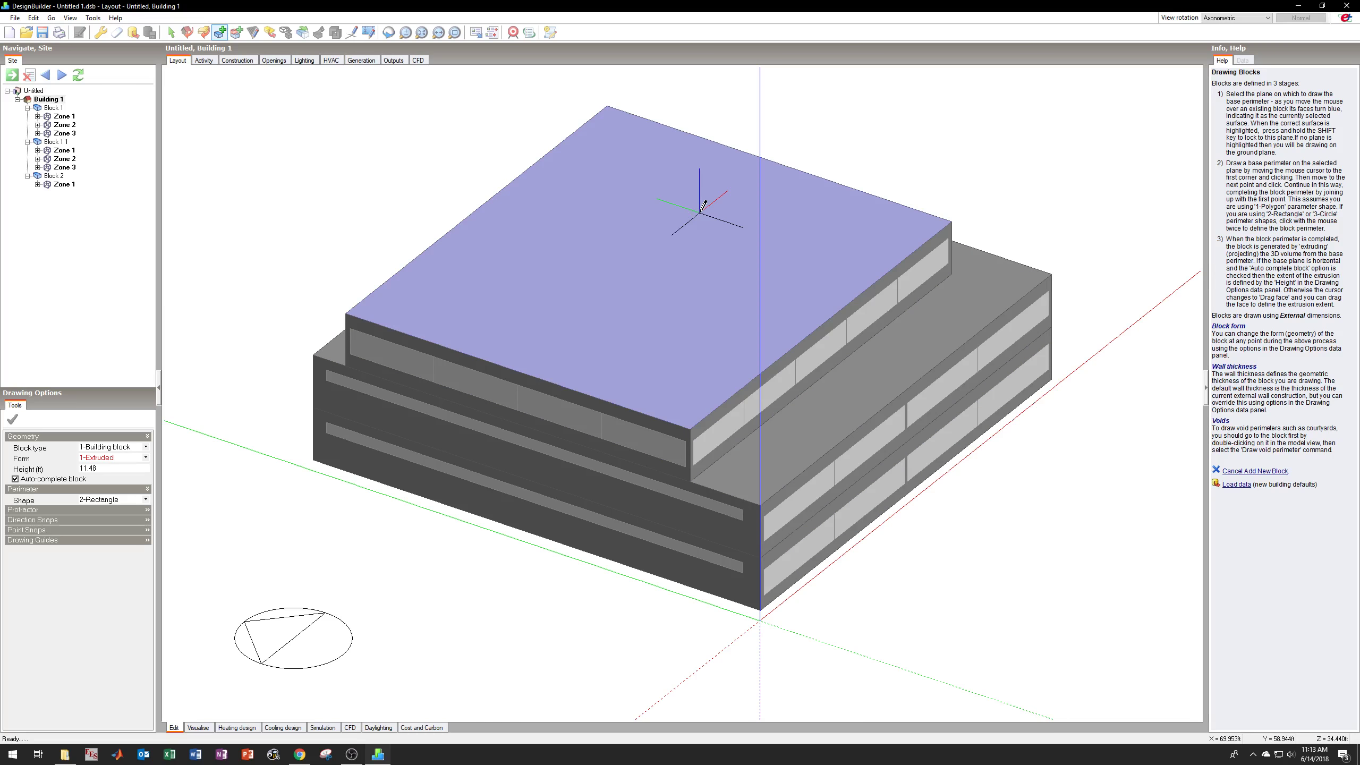
left_click(347, 314)
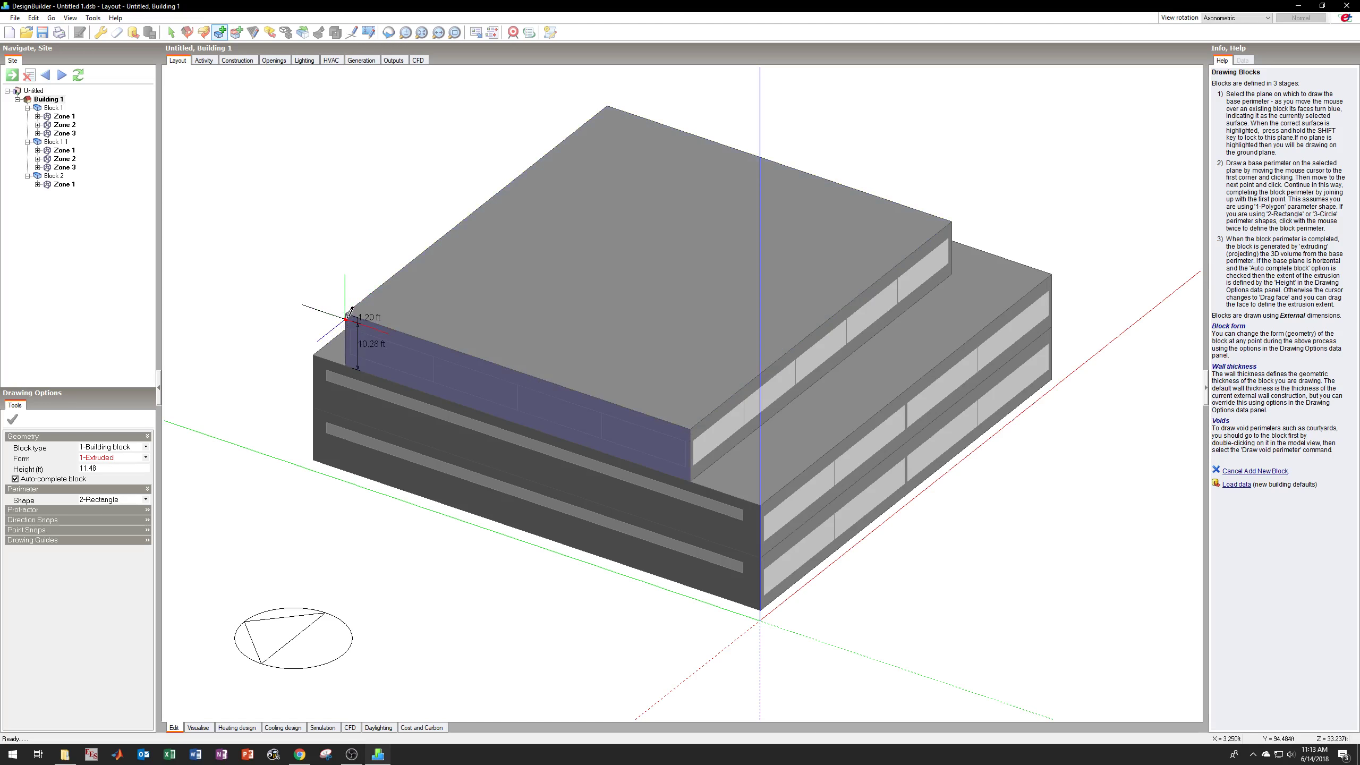
left_click(339, 381)
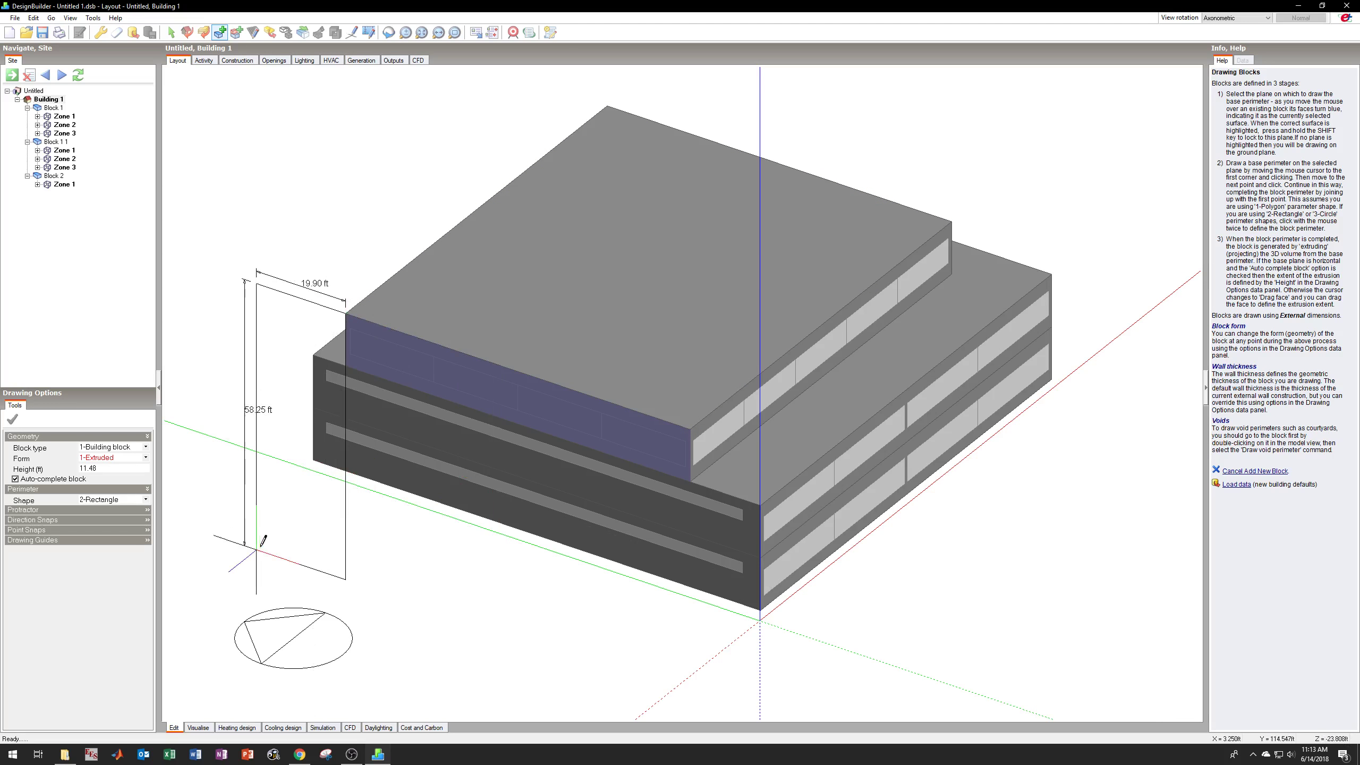
key("Escape")
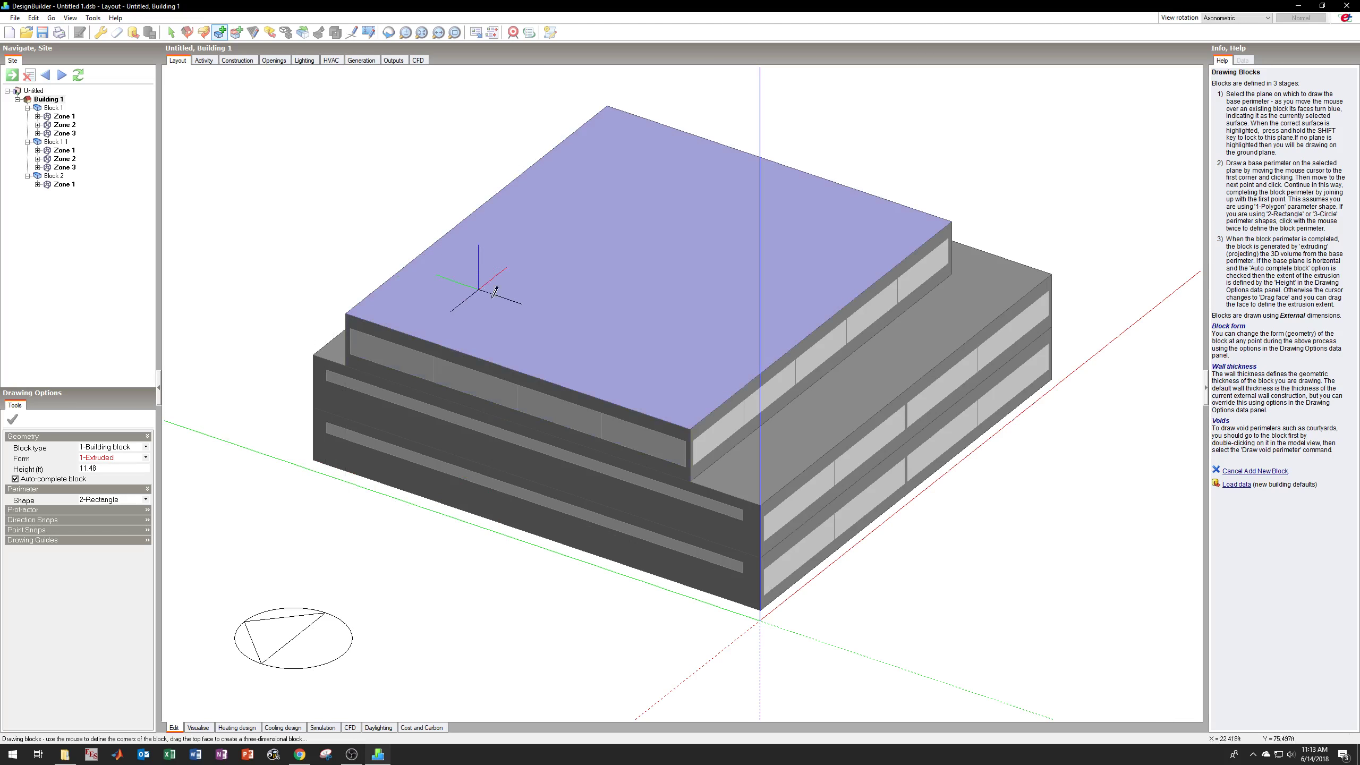